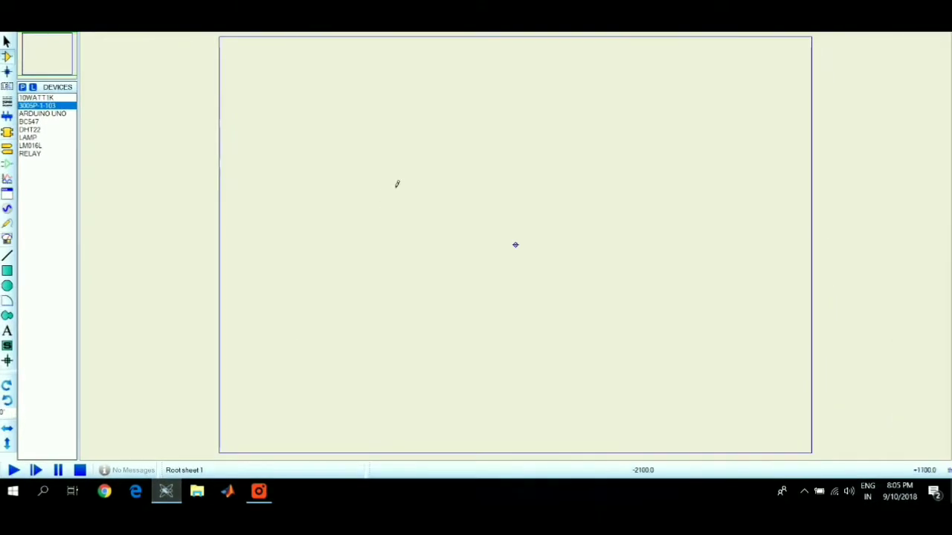
Step: Place the Arduino Uno (ARD1) on the schematic sheet
left_click(42, 113)
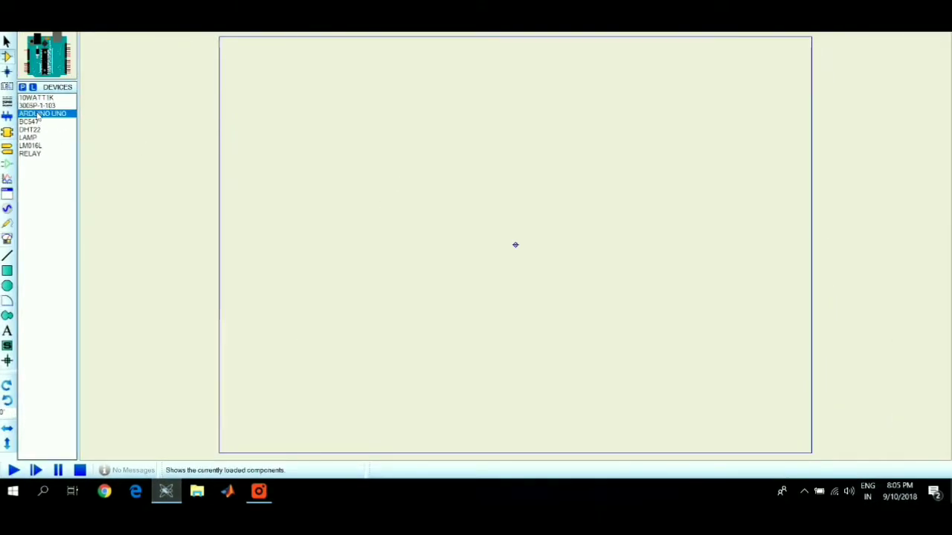
left_click(350, 156)
left_click(371, 236)
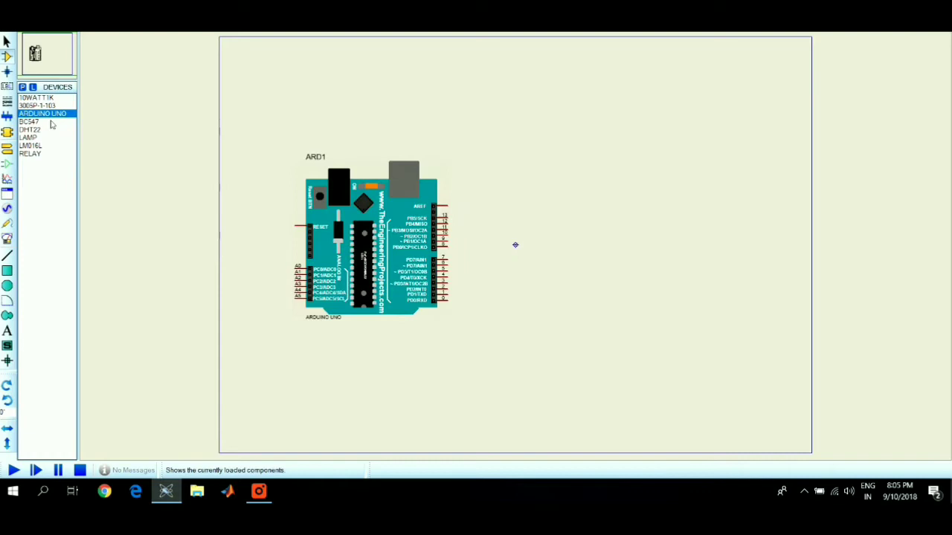
Step: Place the LM016L LCD at the top right and pick the 3005P-1-103 potentiometer
left_click(33, 145)
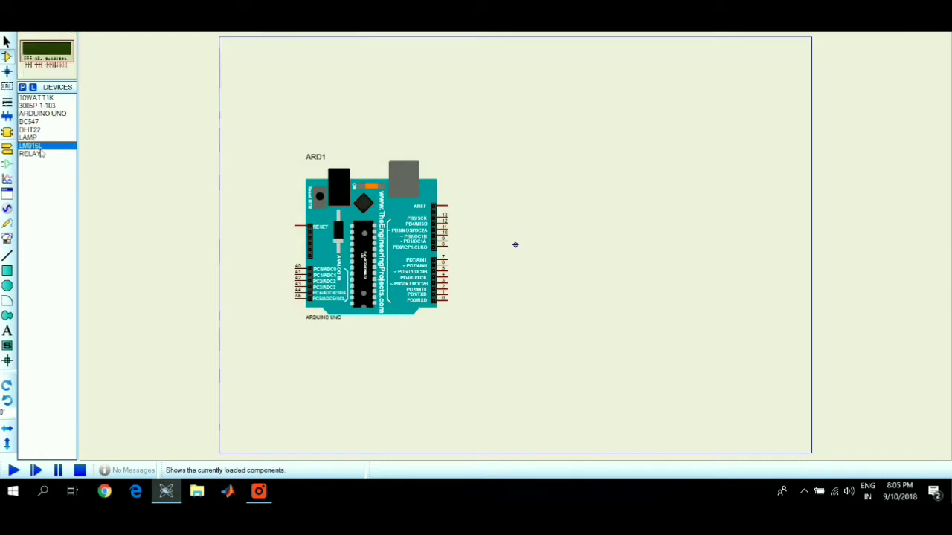
left_click(735, 59)
left_click(704, 84)
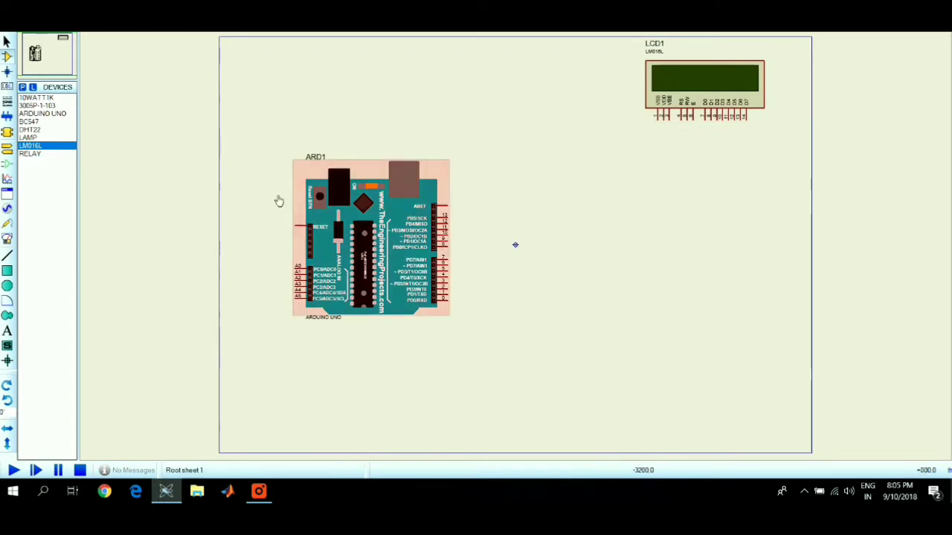
left_click(35, 98)
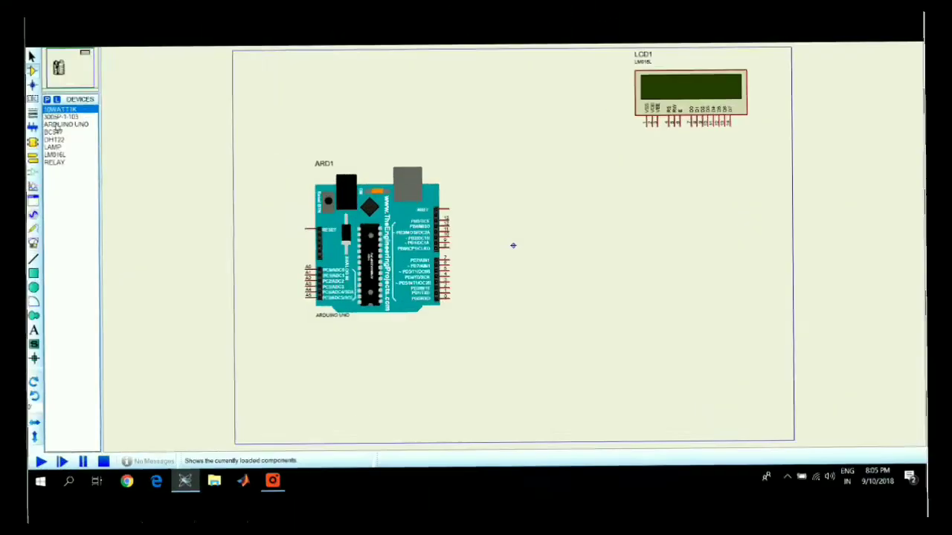
left_click(60, 117)
Step: Place potentiometer RV1 left of the LCD and wire it to LCD VEE, VDD and VSS
left_click(549, 141)
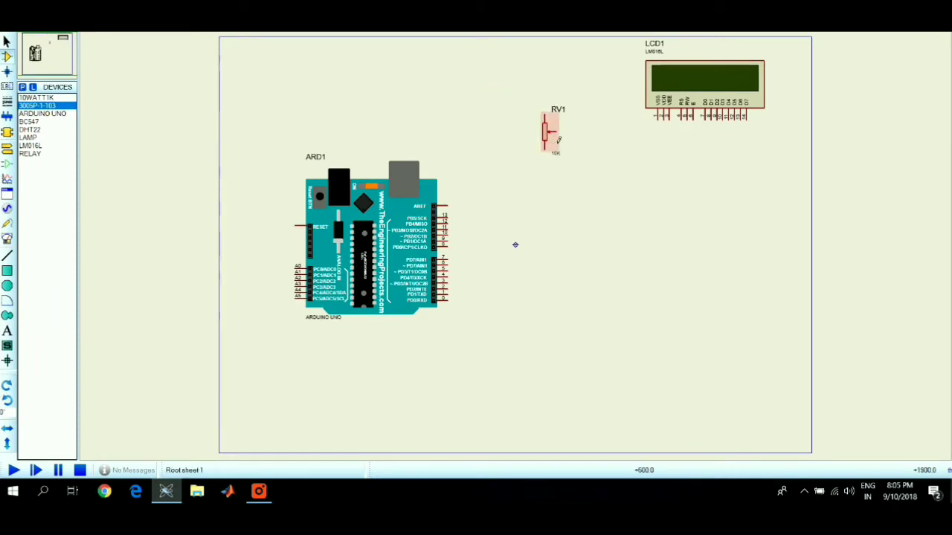
left_click(557, 136)
left_click(675, 128)
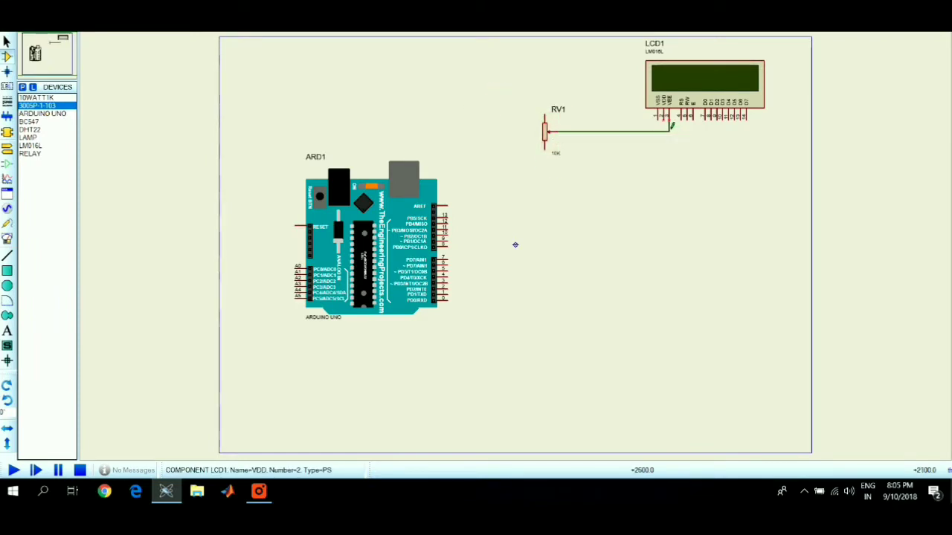
left_click(671, 126)
left_click(550, 122)
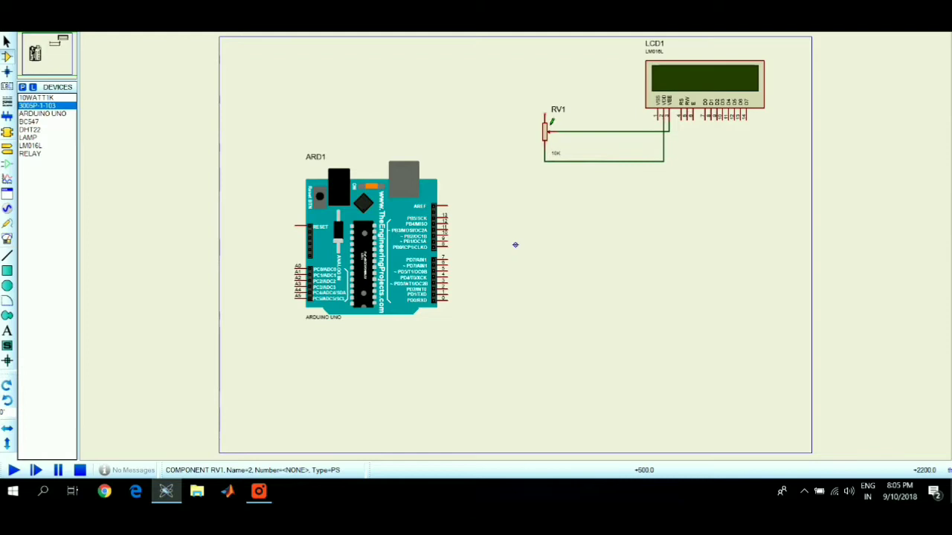
left_click(548, 117)
left_click(656, 113)
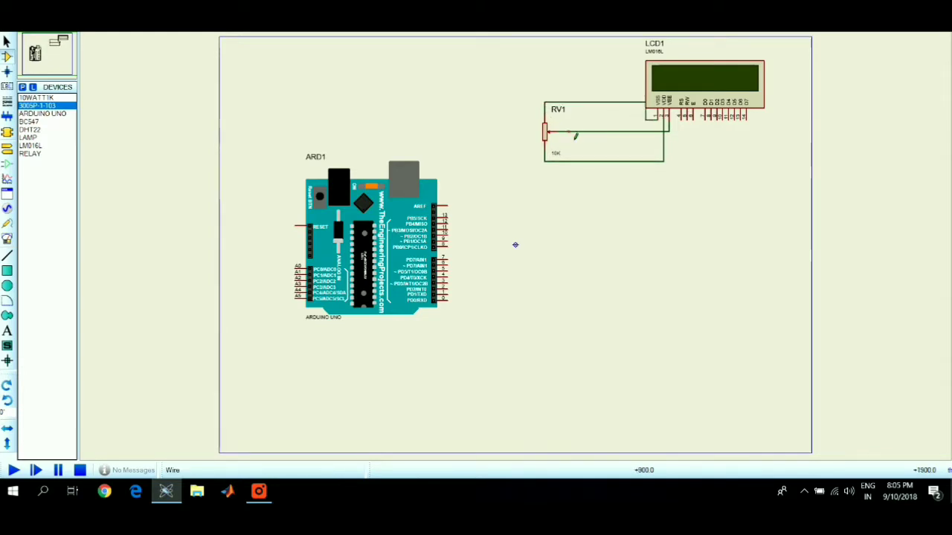
Step: Add a ground terminal below the LCD and tie the RW pin and VSS line to it
right_click(617, 322)
mouse_move(645, 318)
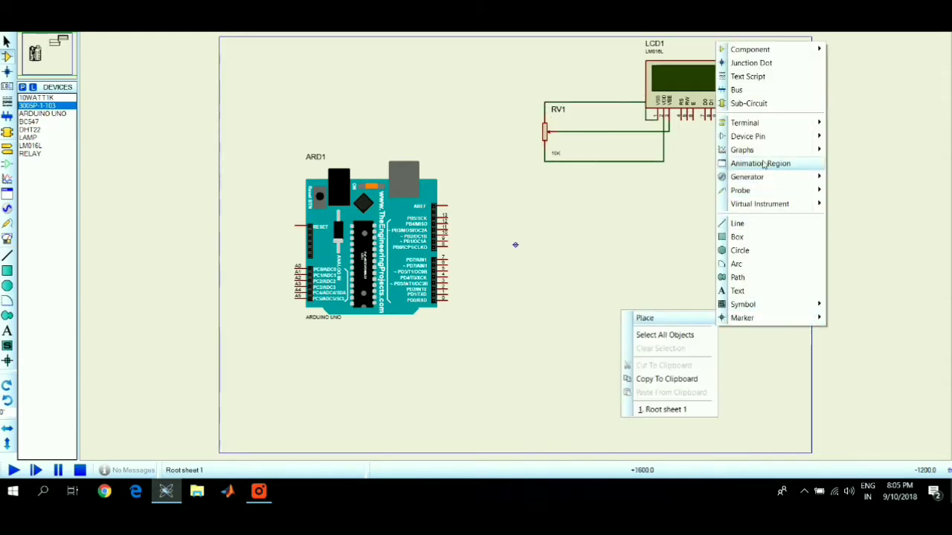
mouse_move(743, 123)
left_click(854, 190)
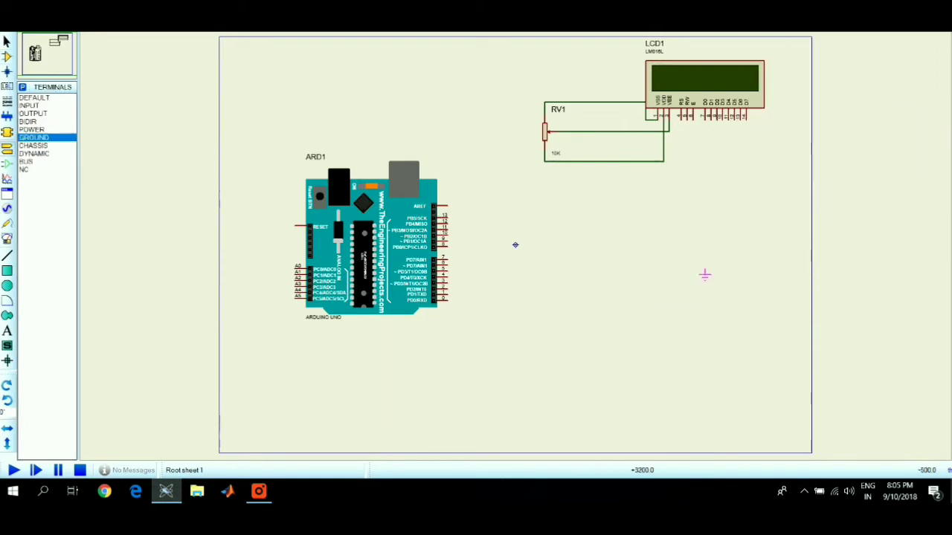
left_click(597, 380)
left_click(687, 119)
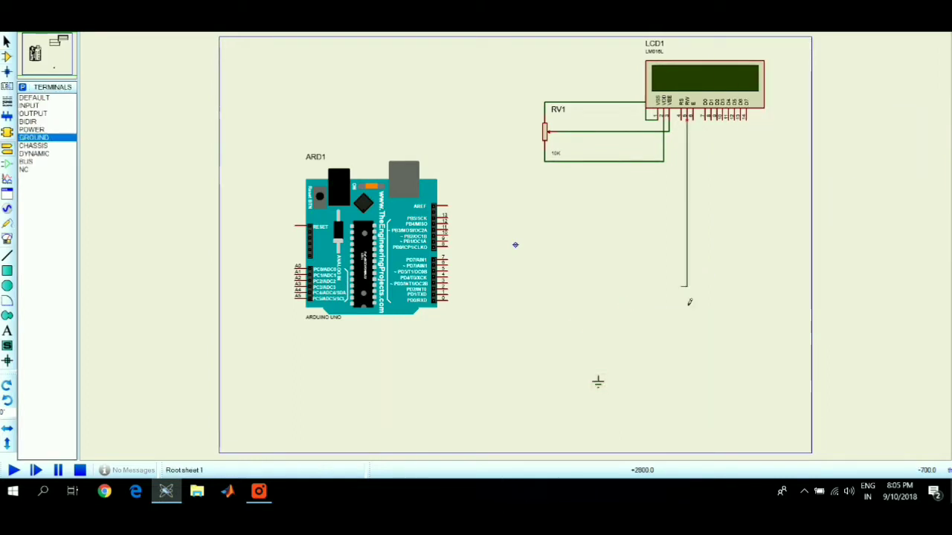
left_click(602, 379)
left_click(604, 103)
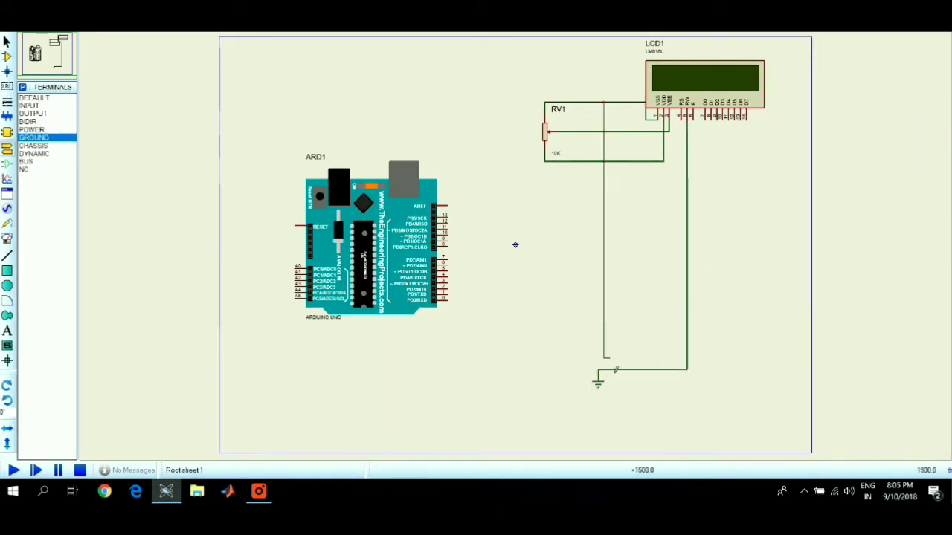
left_click(605, 371)
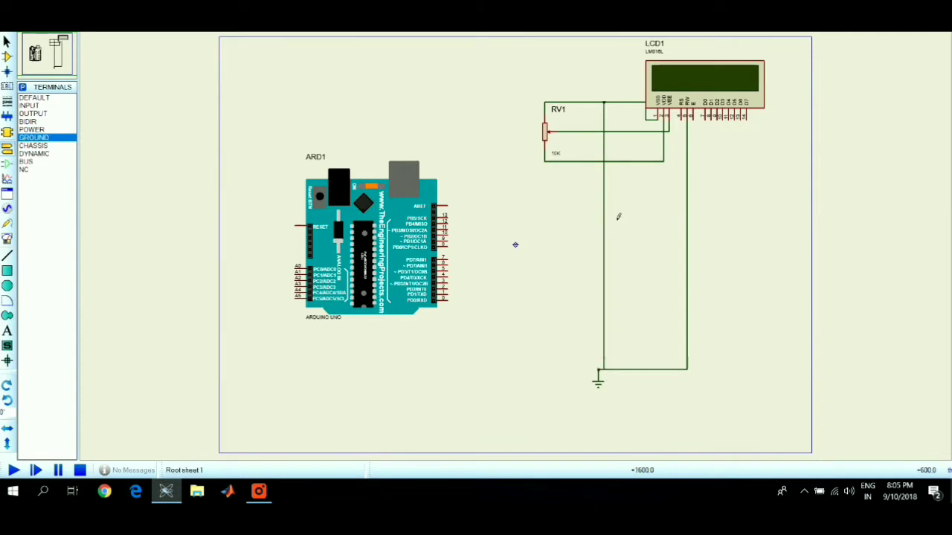
Step: Add a power terminal wired to RV1's lower pin, positioned above RV1
right_click(502, 82)
mouse_move(524, 87)
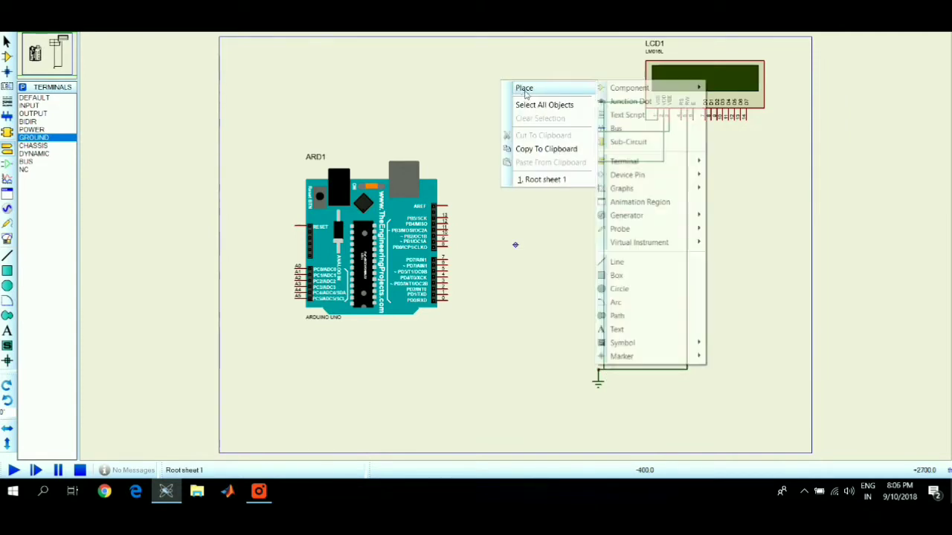
mouse_move(669, 163)
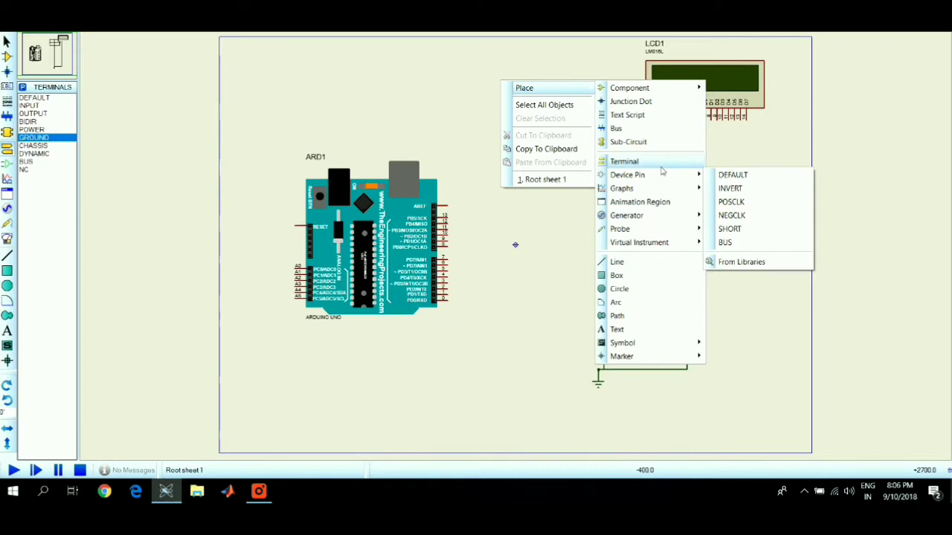
left_click(730, 214)
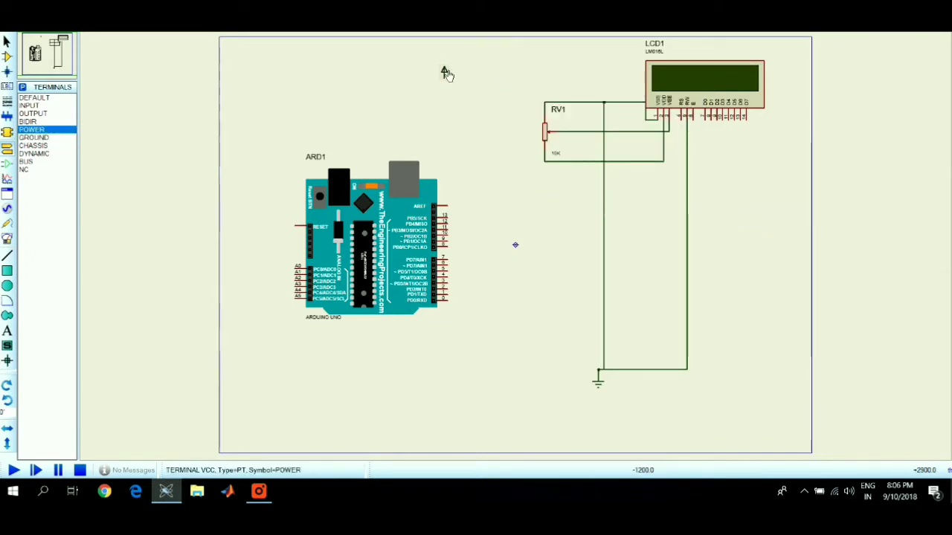
left_click(449, 81)
left_click(444, 78)
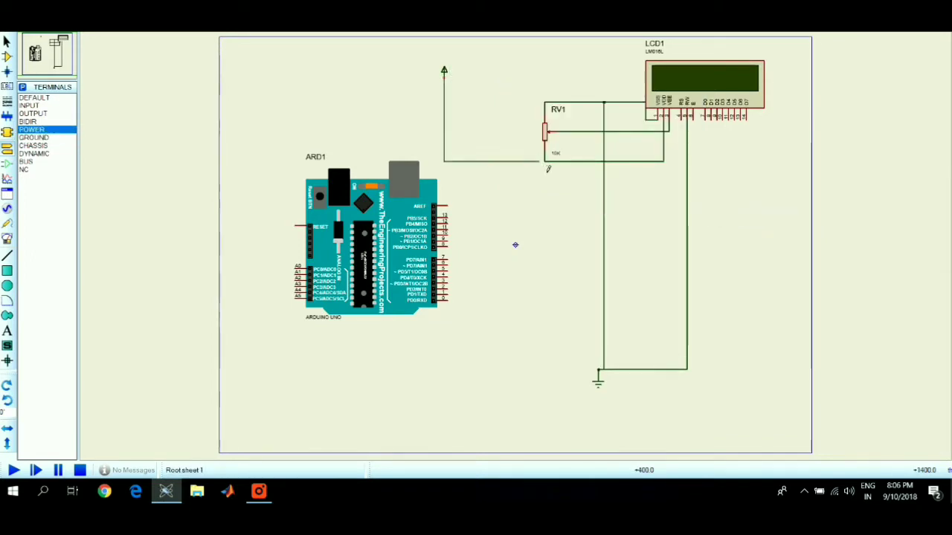
left_click(545, 161)
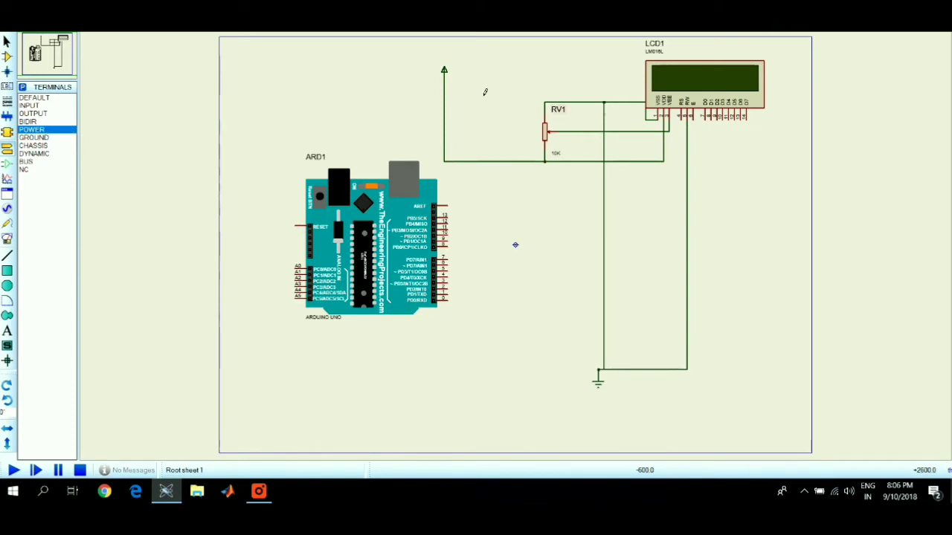
left_click_drag(446, 70, 539, 60)
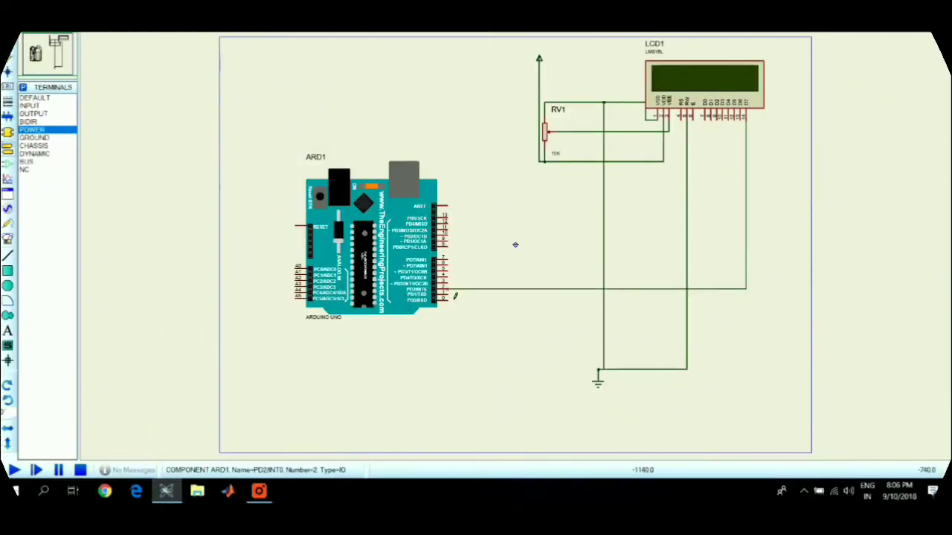
Step: Wire Arduino pins 3, 4, 5 and 6 to LCD D7, D6, D5 and RS
left_click(446, 283)
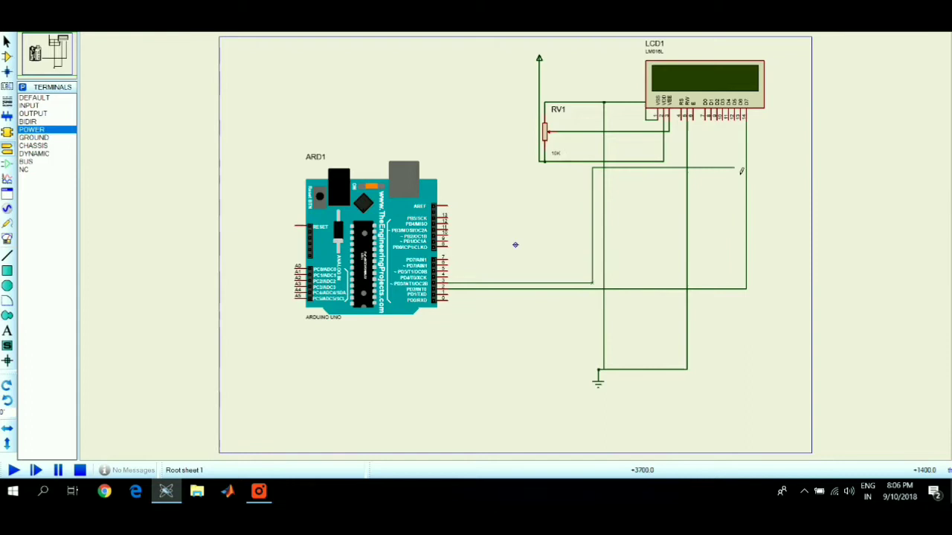
left_click(746, 131)
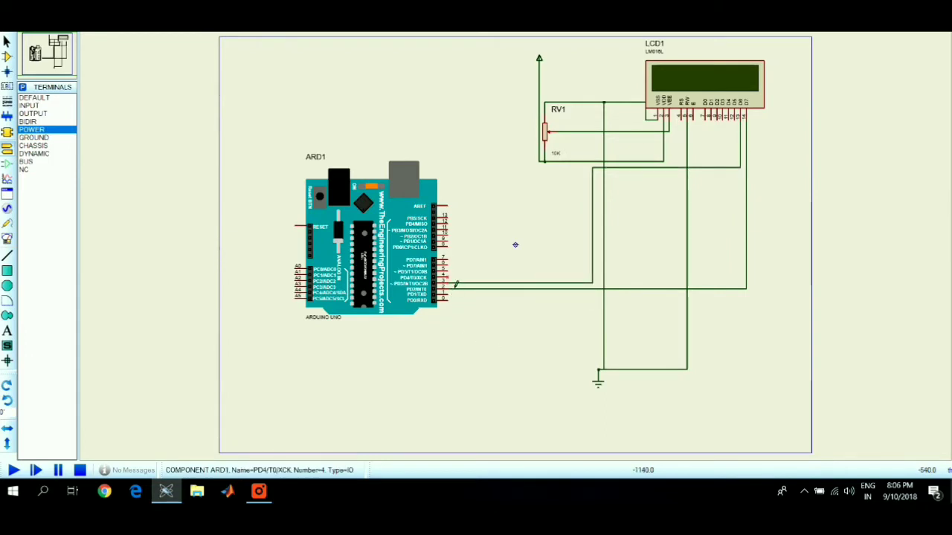
left_click(451, 277)
left_click(735, 123)
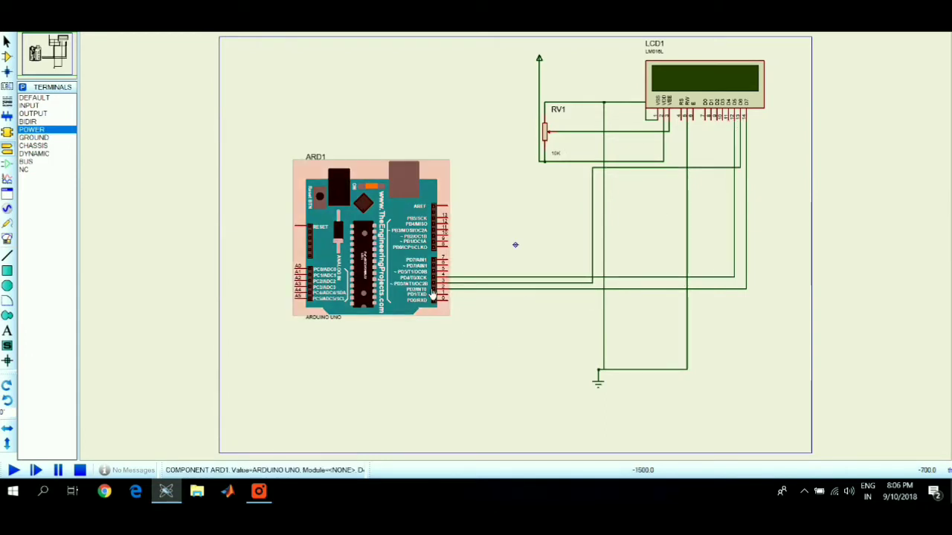
left_click(451, 271)
left_click(729, 121)
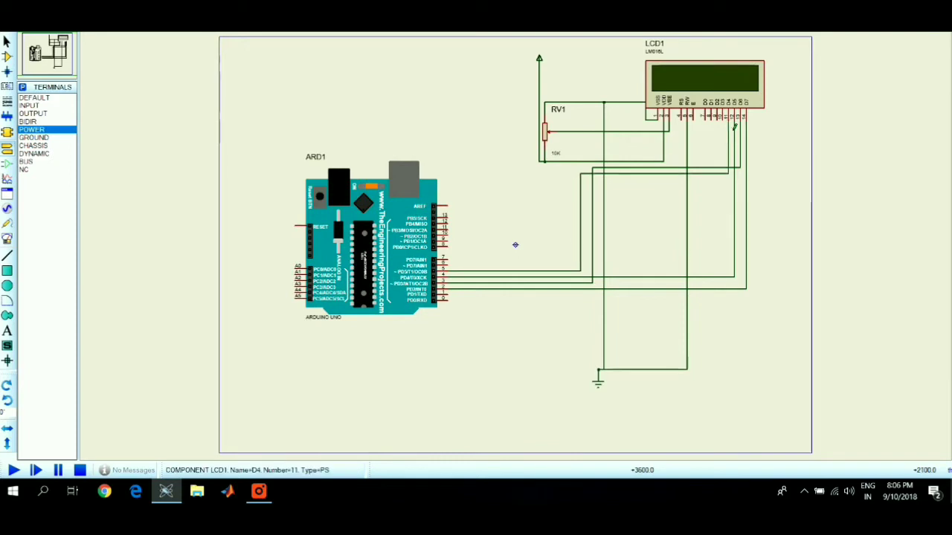
left_click(451, 265)
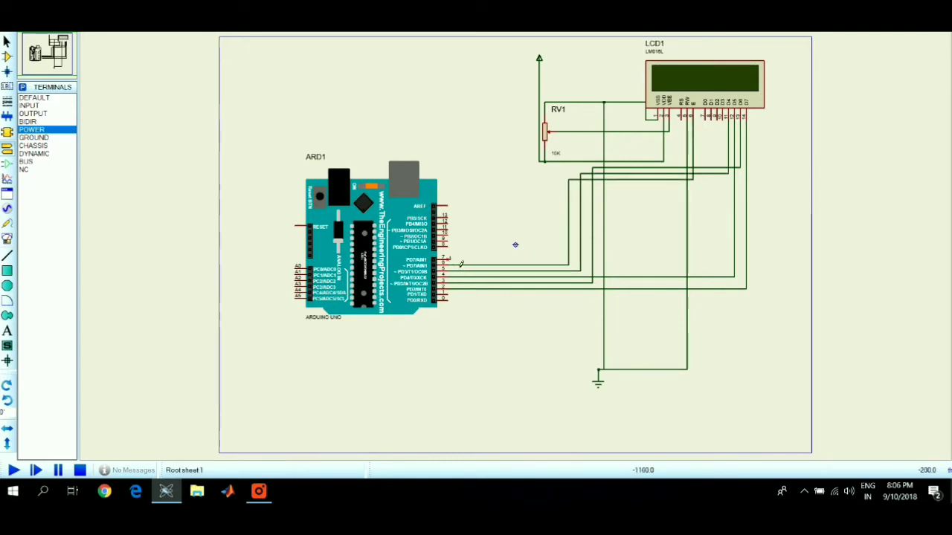
left_click(688, 124)
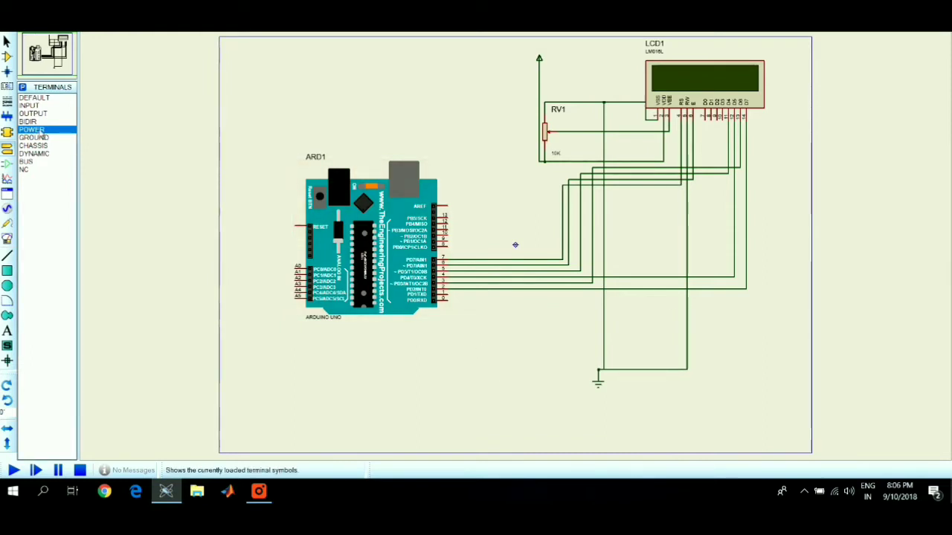
Step: Switch to Component mode and browse the BC547 and 3005P-1-103 parts in the device list
left_click(7, 56)
left_click(30, 122)
left_click(37, 106)
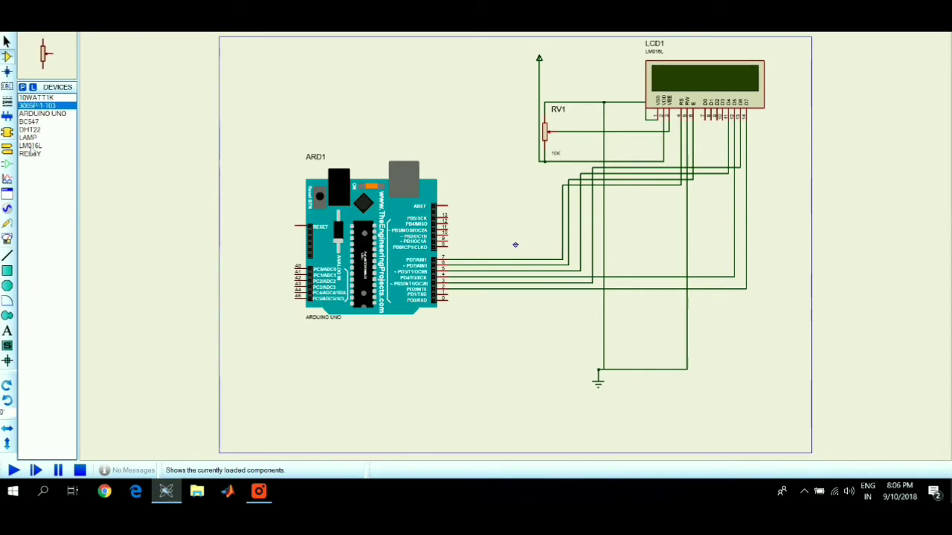
Step: Place DHT22 sensor U1 right of the Arduino, ground its GND and wire DATA to pin 8
left_click(30, 130)
left_click(537, 205)
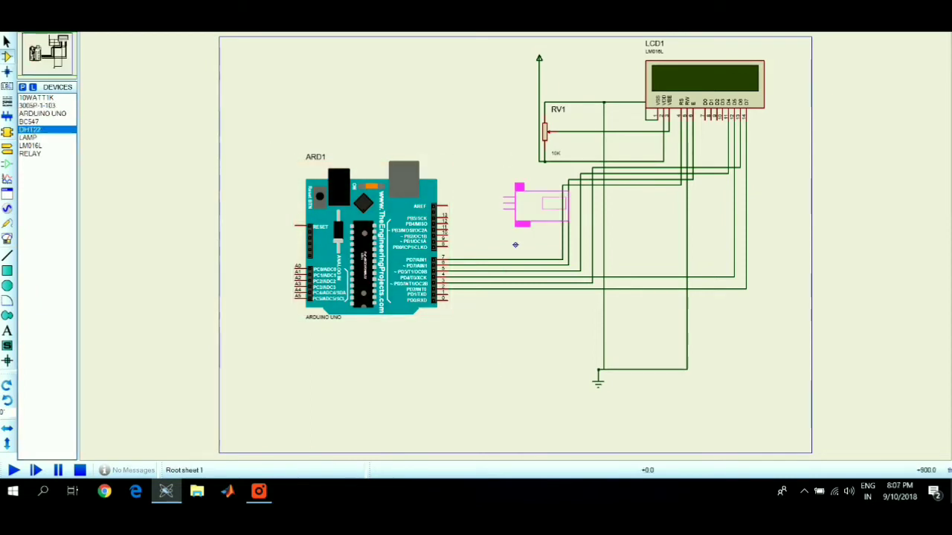
left_click(512, 206)
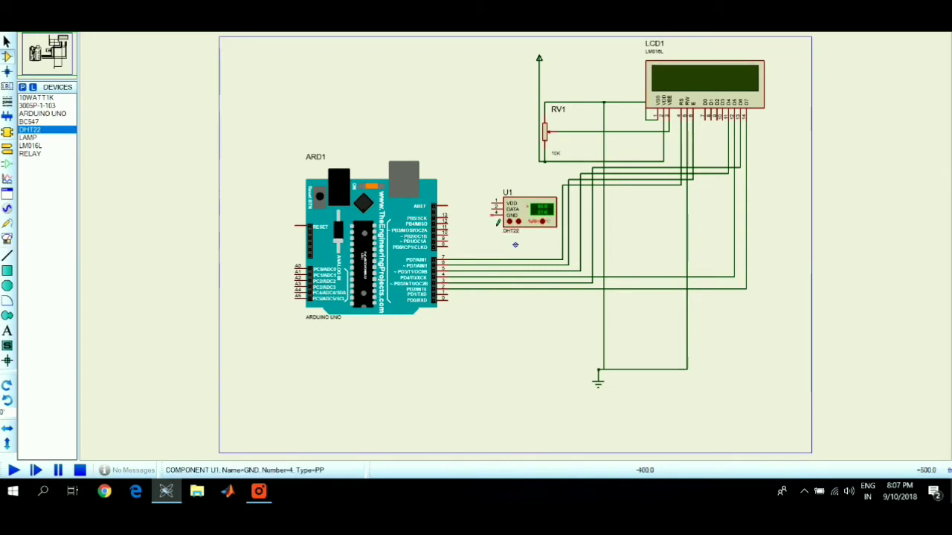
left_click(493, 213)
left_click(598, 372)
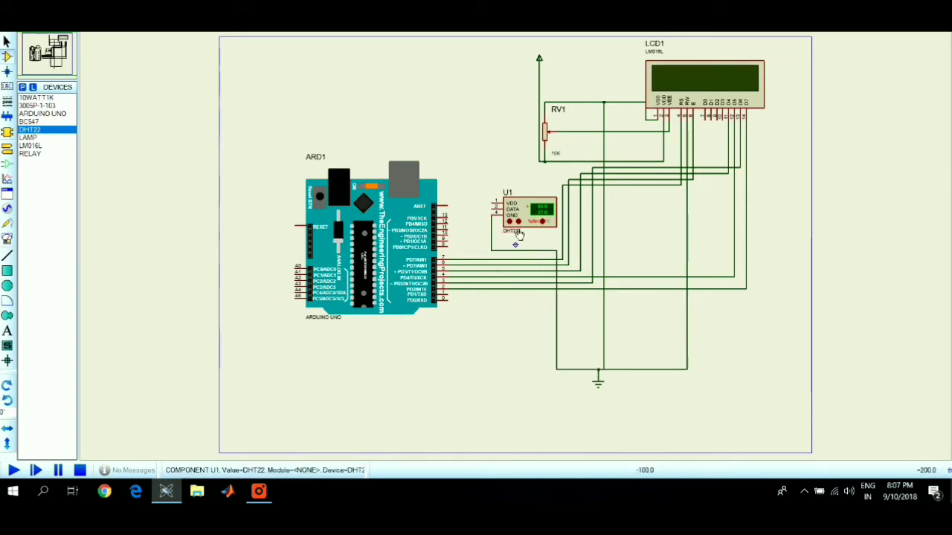
left_click(493, 203)
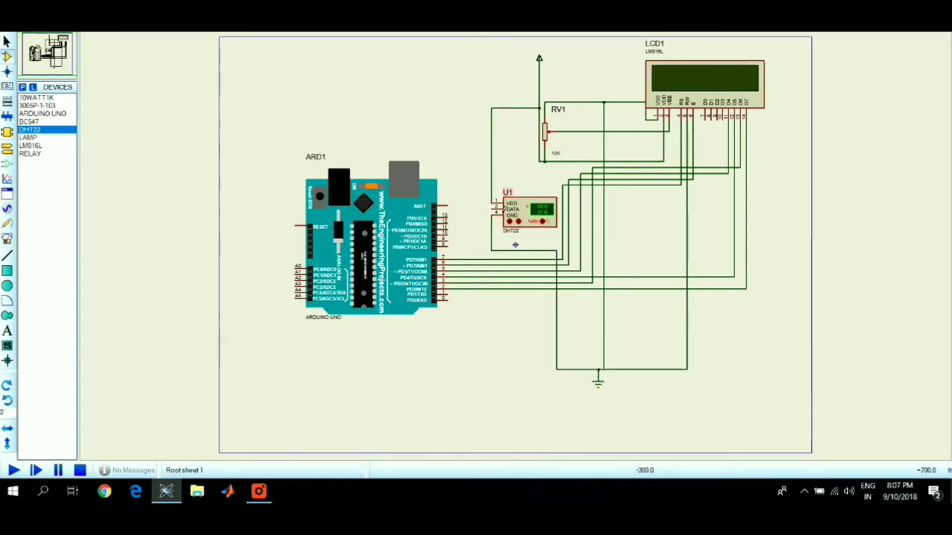
left_click(493, 209)
left_click(446, 245)
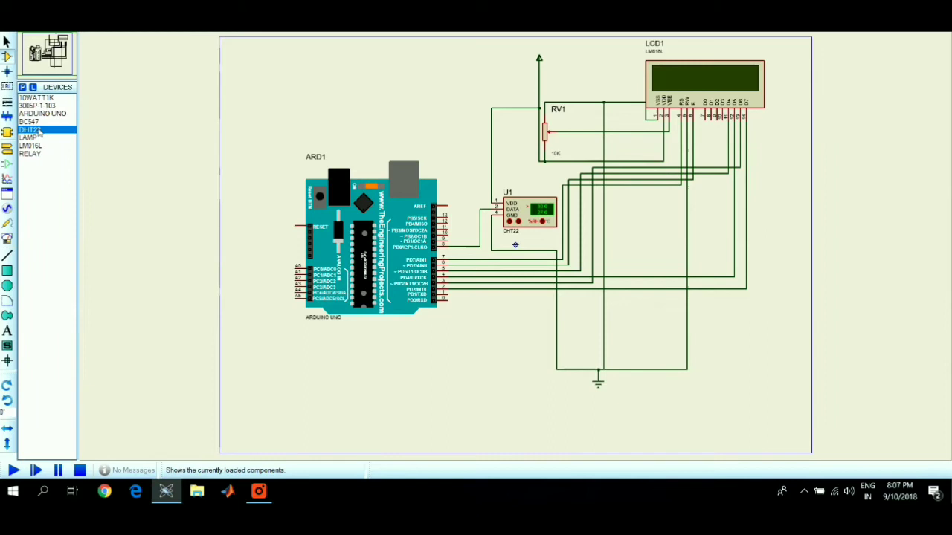
Step: Place 10WATT1K resistor R1 vertically below the Arduino, its top pin wired to pin 10
left_click(34, 98)
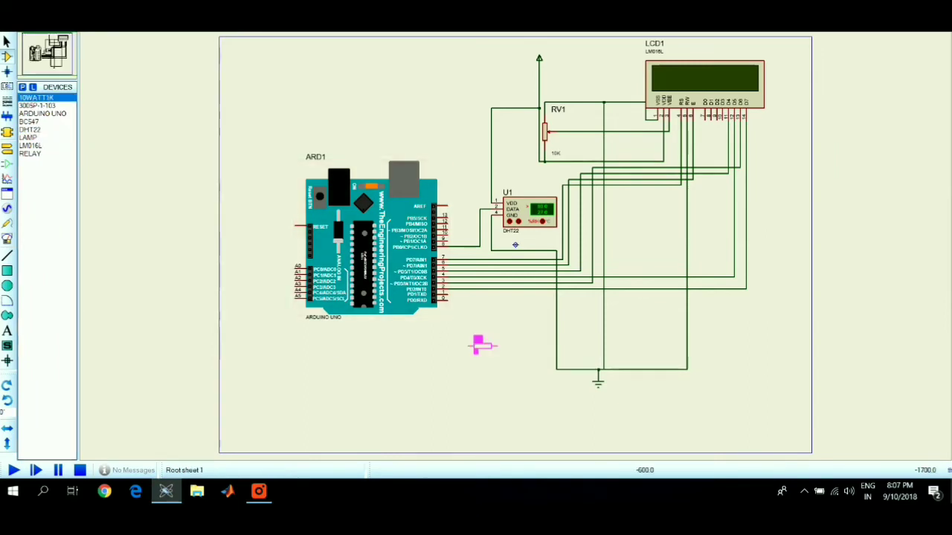
left_click(475, 351)
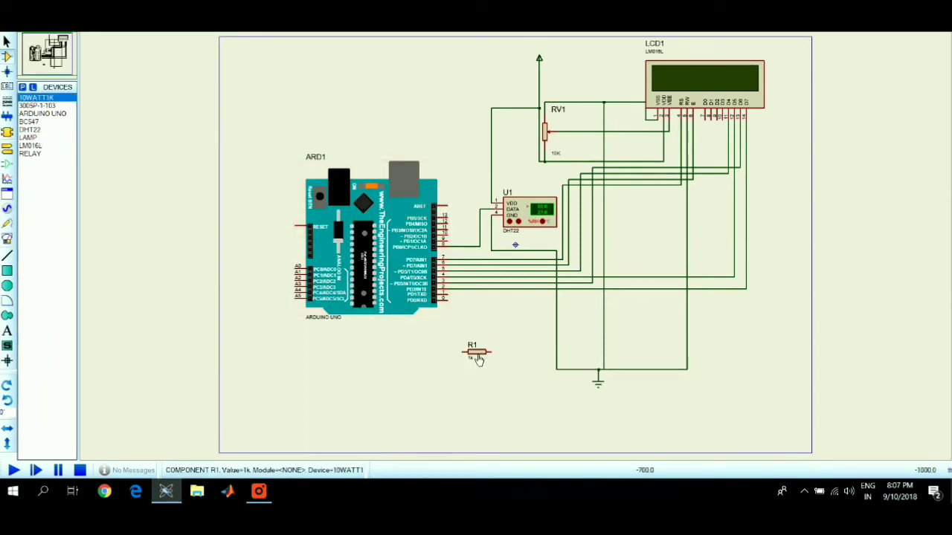
right_click(482, 352)
left_click(513, 67)
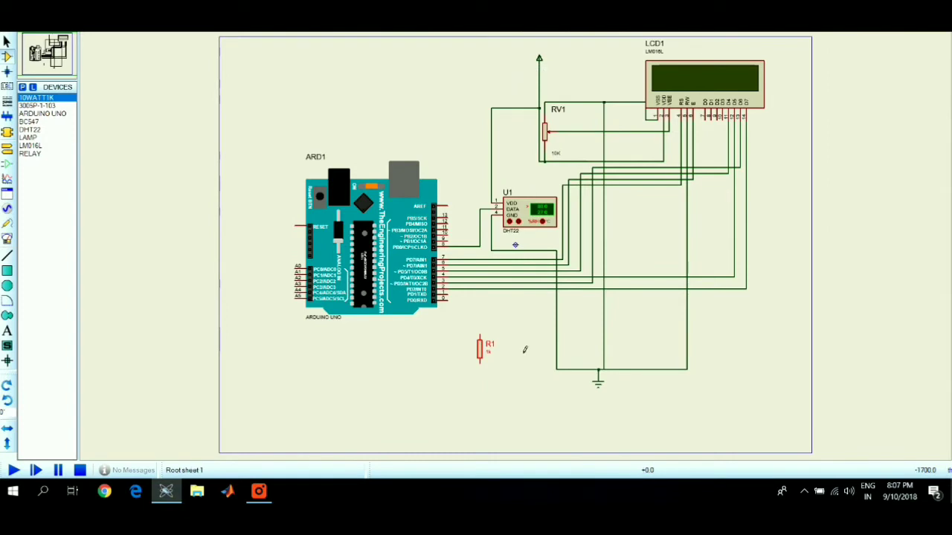
left_click(445, 232)
left_click(479, 336)
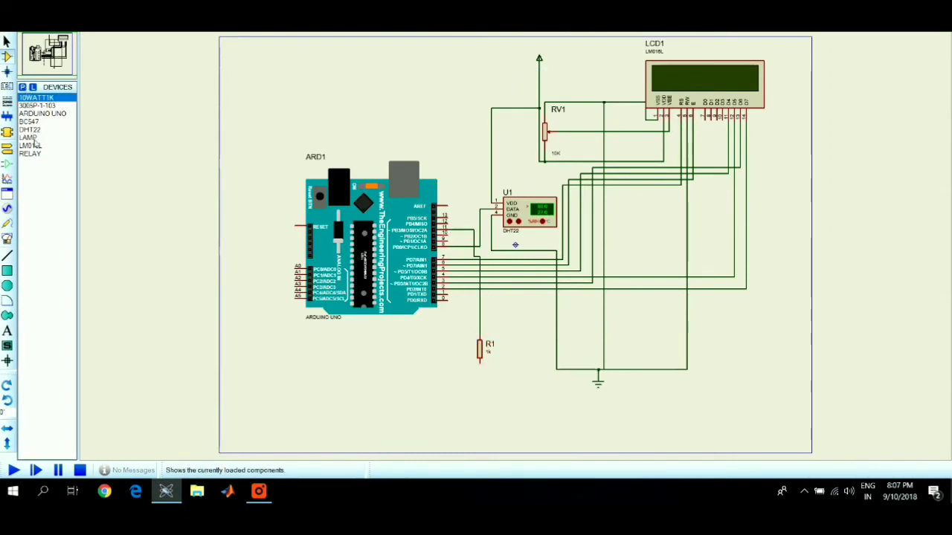
Step: Place BC547 transistor Q1 just below resistor R1
left_click(30, 122)
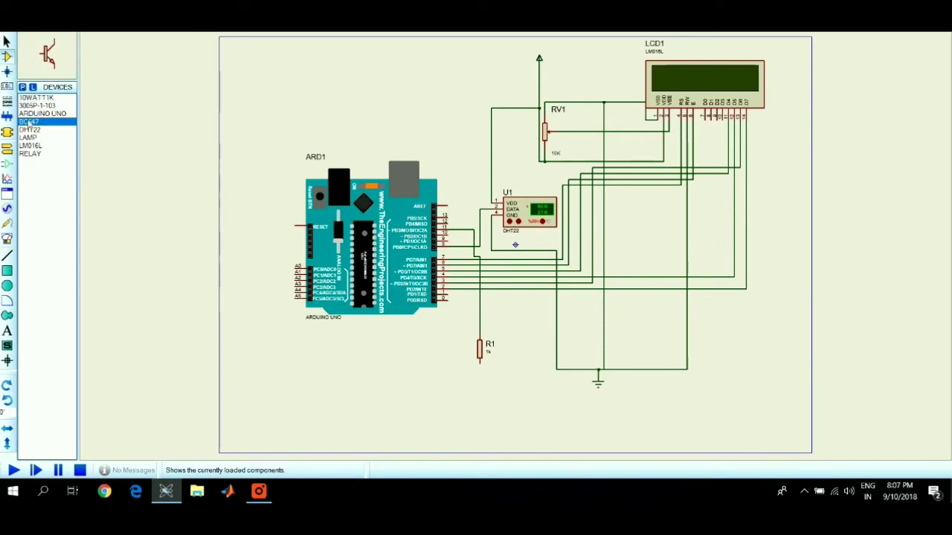
left_click(499, 392)
left_click(499, 393)
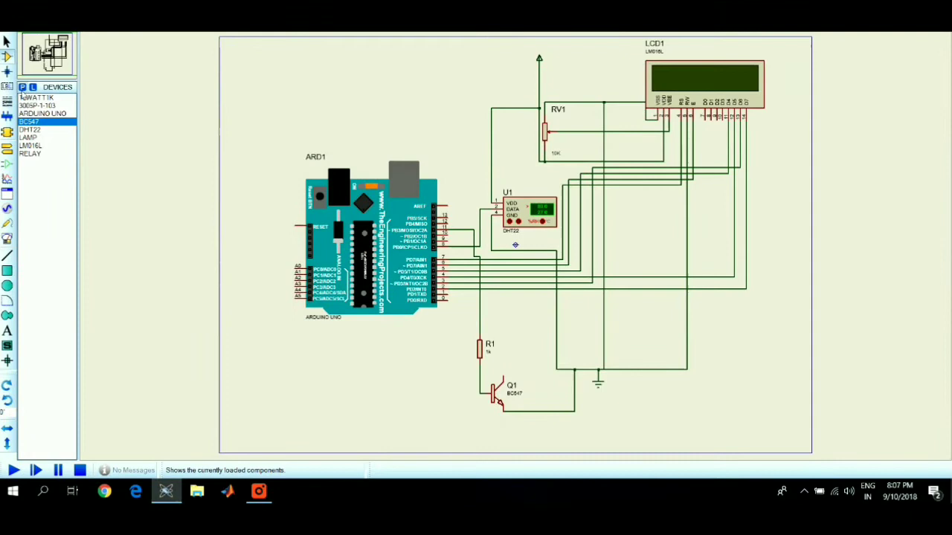
Step: Place relay RL1 at the lower right and wire Q1's collector to its coil
left_click(30, 154)
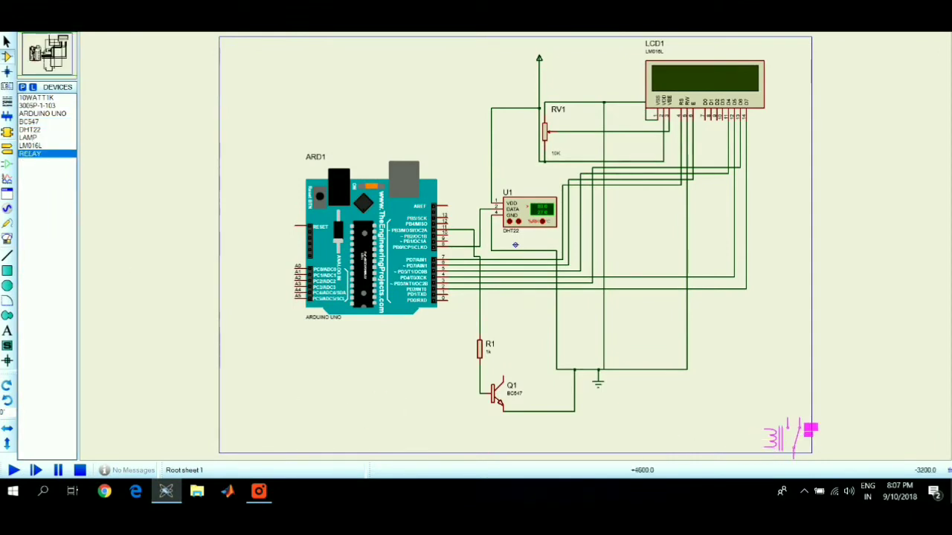
left_click(683, 402)
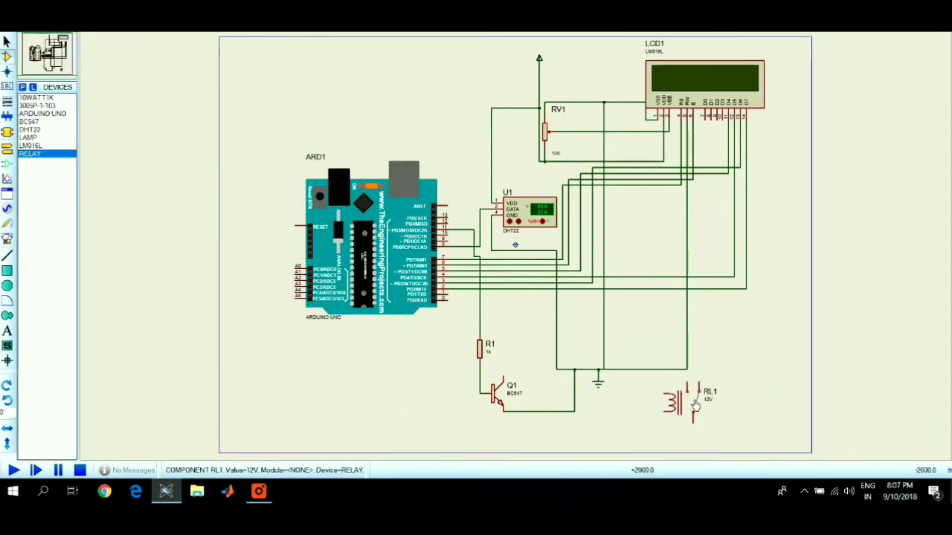
left_click(503, 376)
left_click(666, 394)
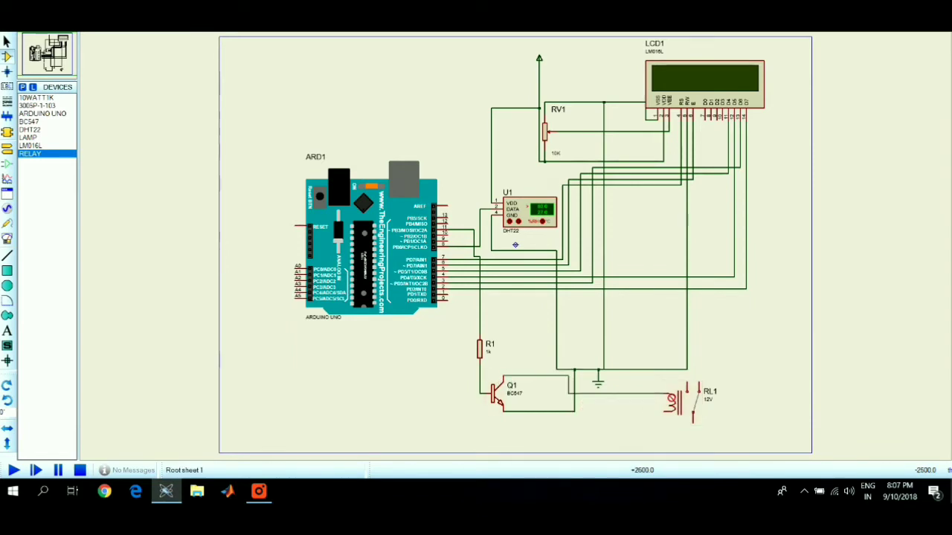
Step: Add a power terminal labelled '+12 volt' below RL1 and wire it to the relay coil
right_click(642, 333)
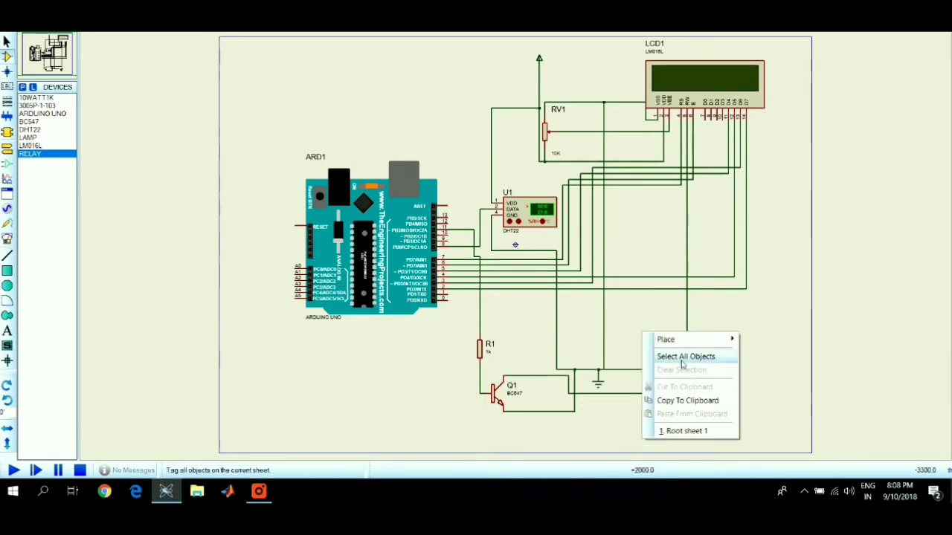
mouse_move(669, 339)
mouse_move(788, 146)
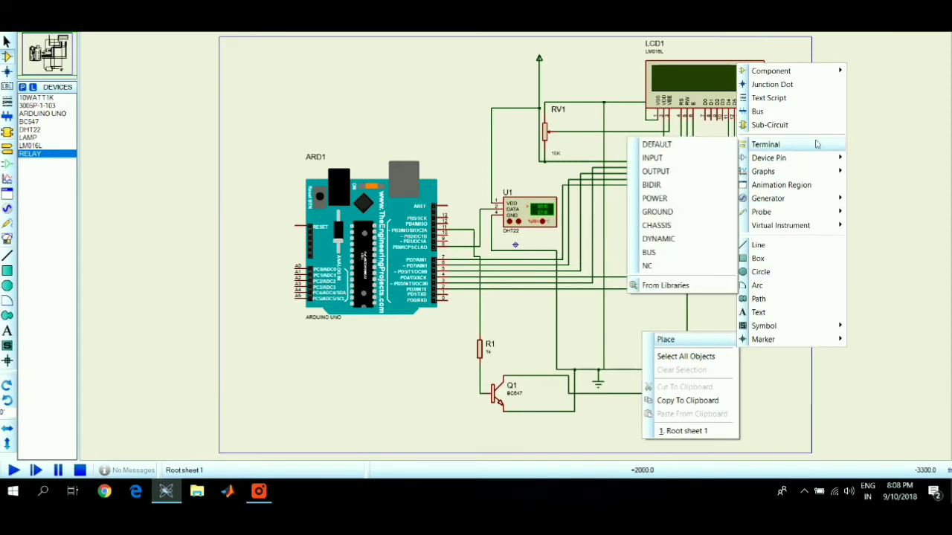
left_click(669, 198)
double_click(621, 425)
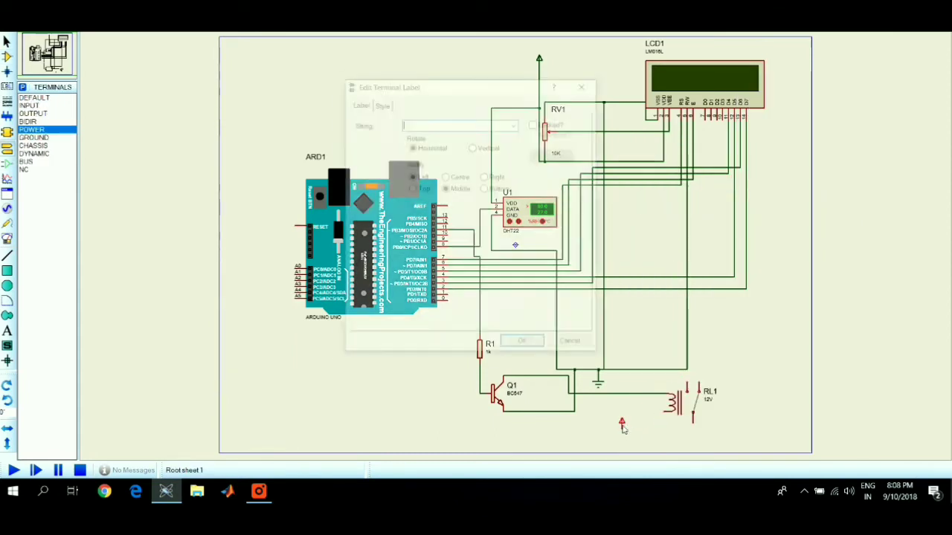
type("+12 volt")
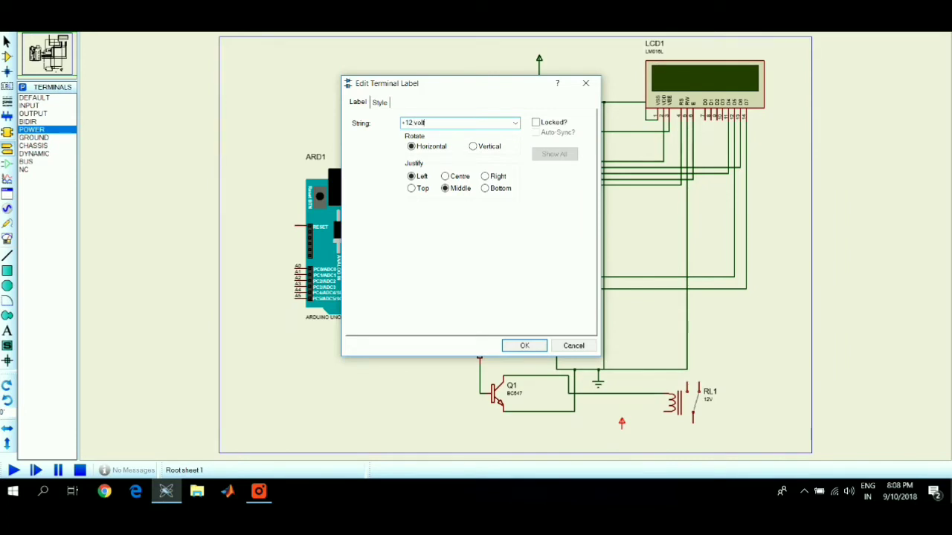
left_click(531, 347)
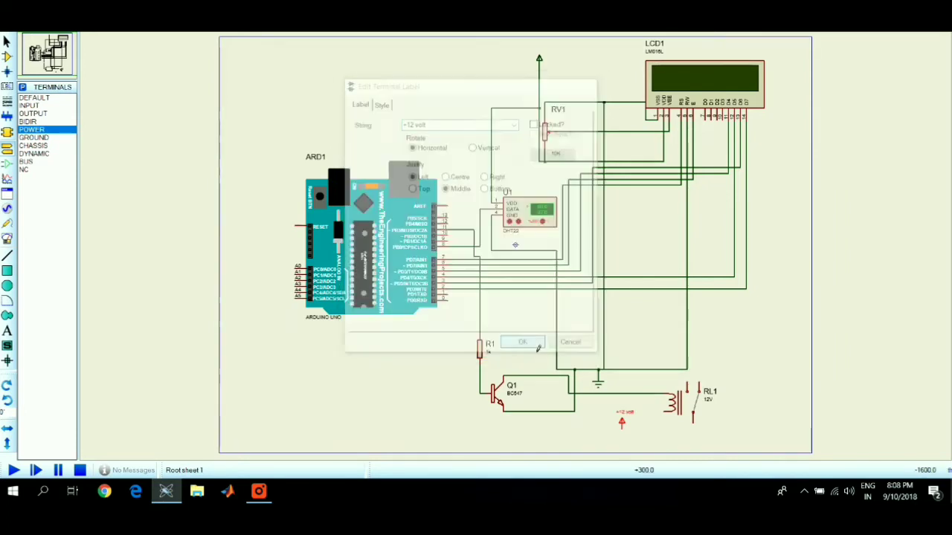
left_click(622, 426)
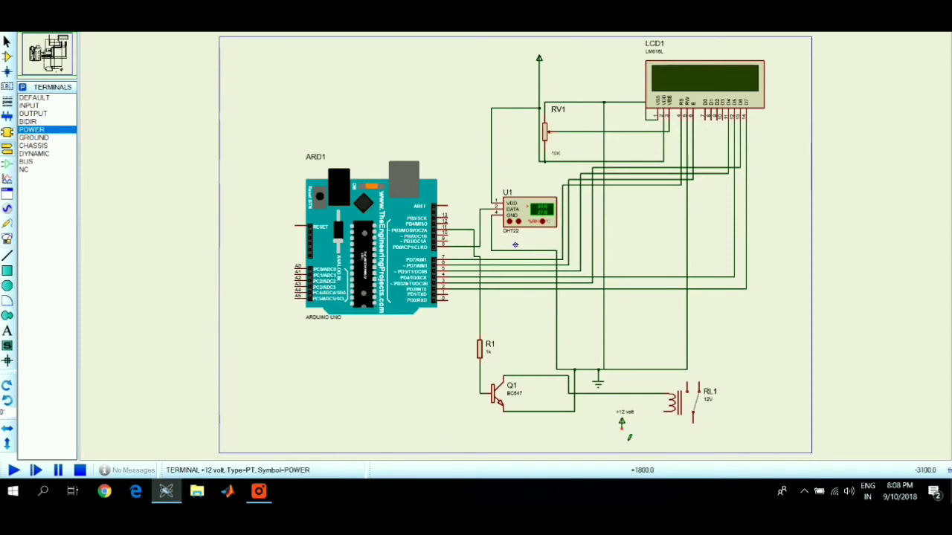
left_click(665, 414)
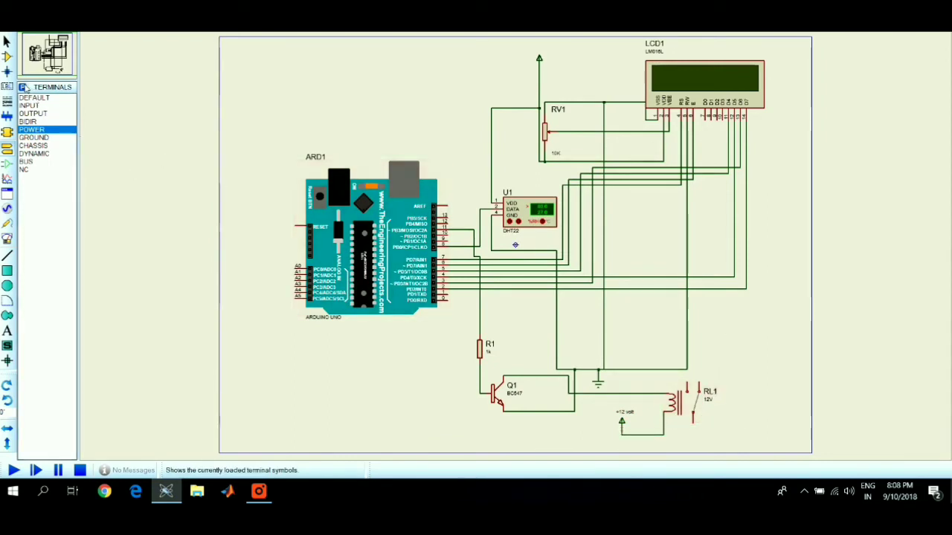
left_click(7, 56)
Step: Search the device library for 'ac sour' and add the ALTERNATOR to the project
left_click(23, 87)
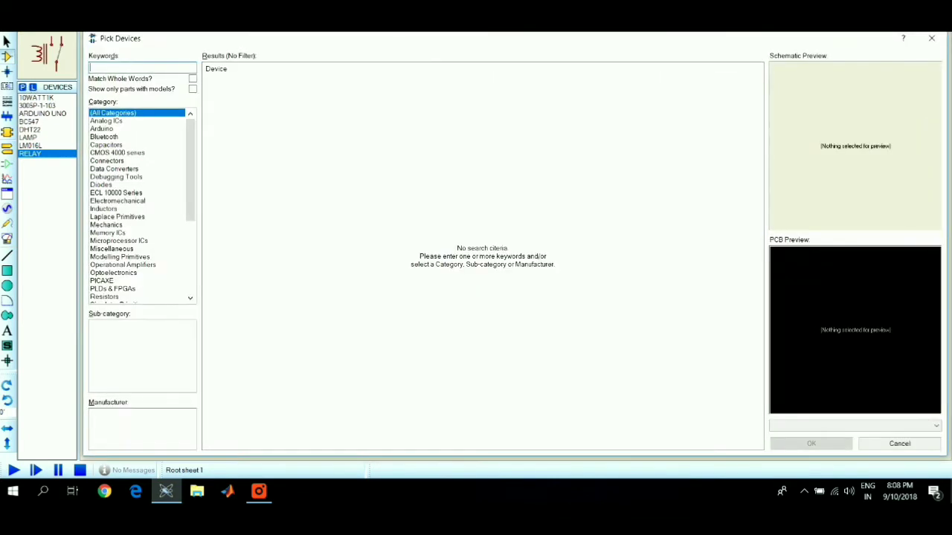
type("ac")
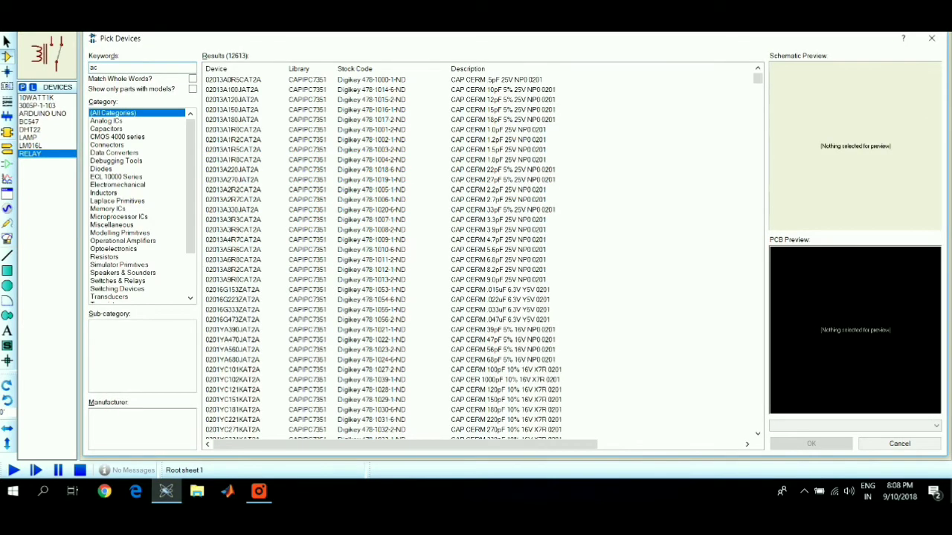
type(" source")
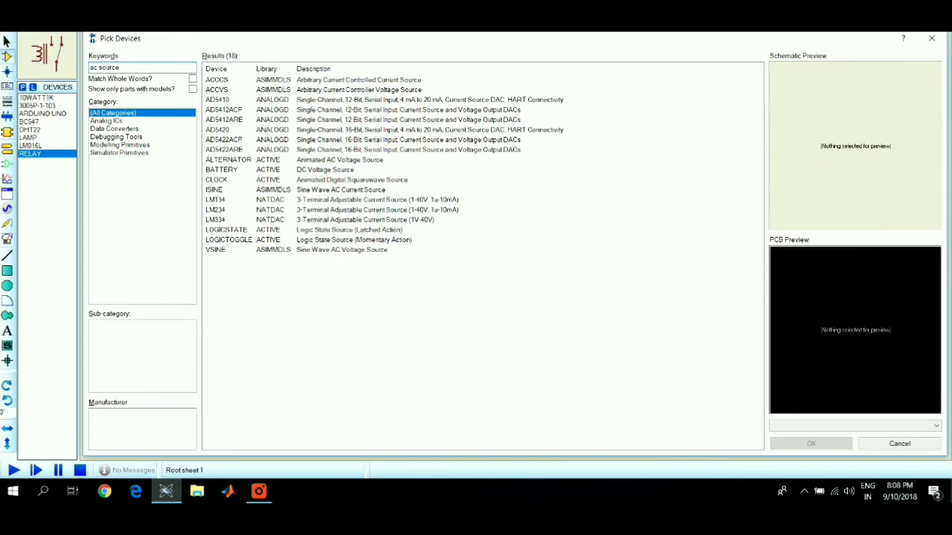
left_click(330, 170)
left_click(328, 160)
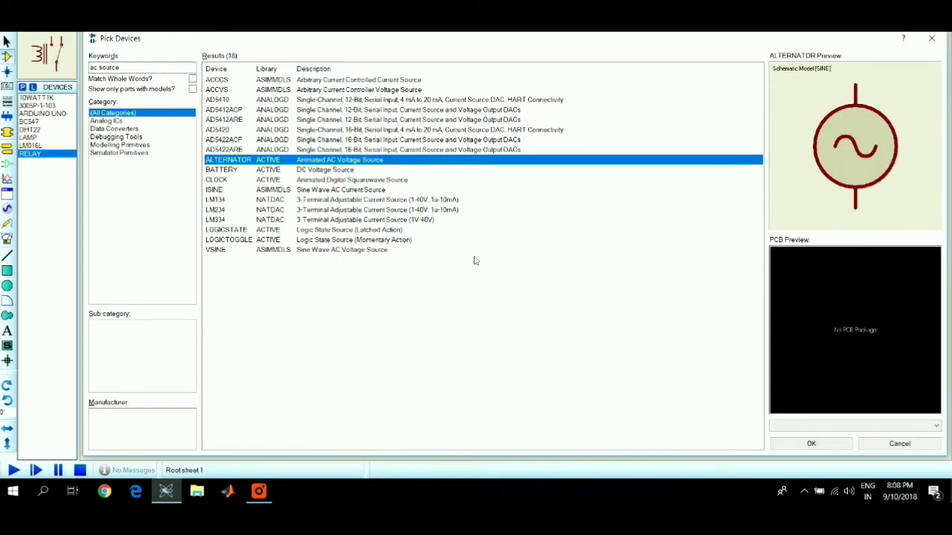
left_click(810, 443)
Step: Place the alternator, set 220V amplitude and 50Hz, and wire it to RL1's switch pin
left_click(722, 322)
double_click(722, 322)
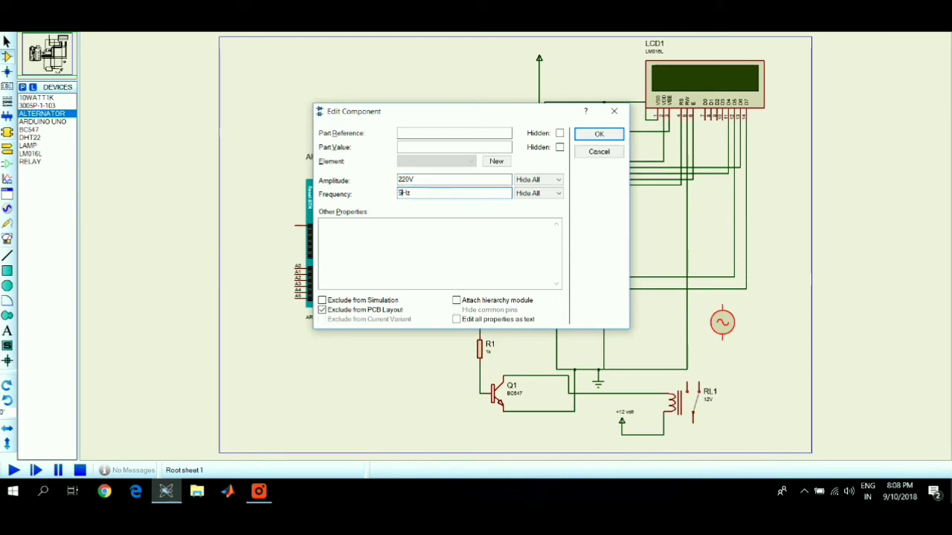
key("Return")
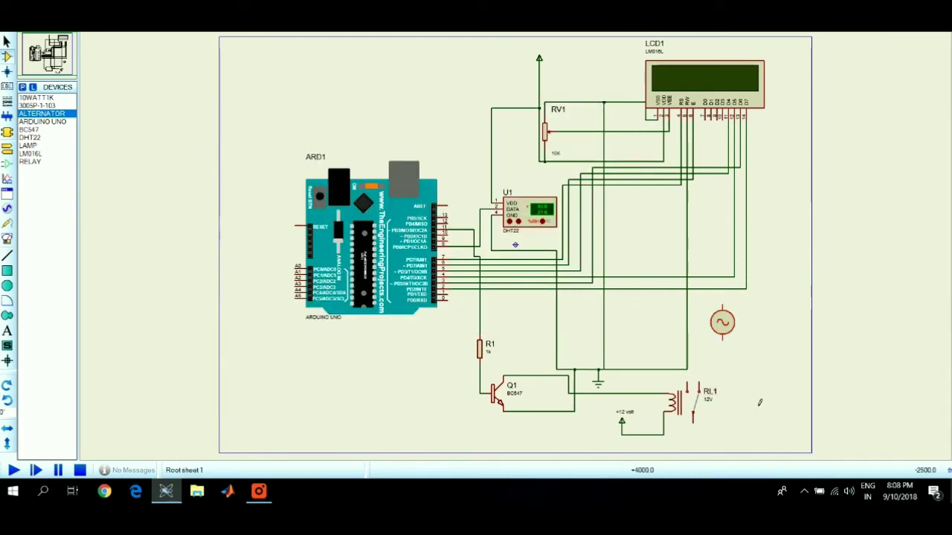
left_click(722, 342)
left_click(693, 383)
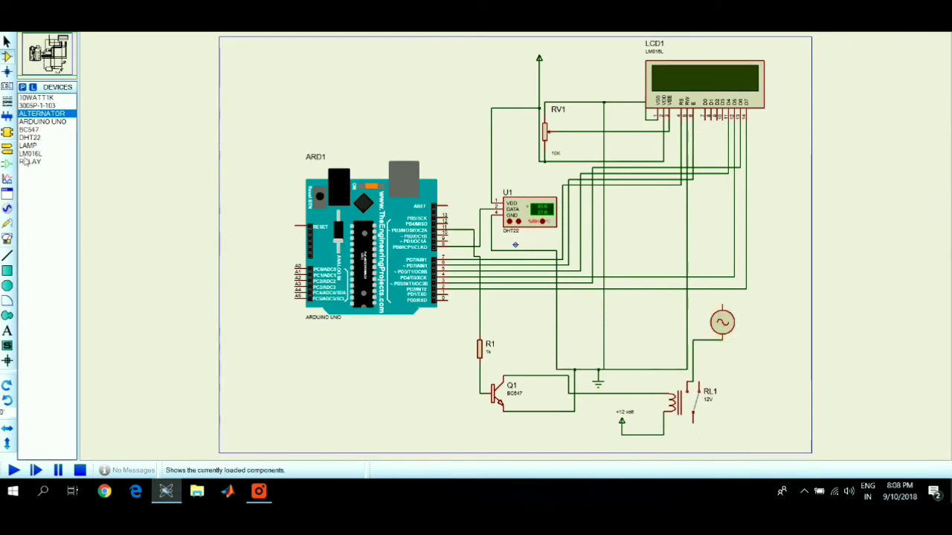
Step: Place lamp L1 right of the relay, wired from the alternator's top pin to RL1's switch pin
left_click(28, 145)
left_click(772, 374)
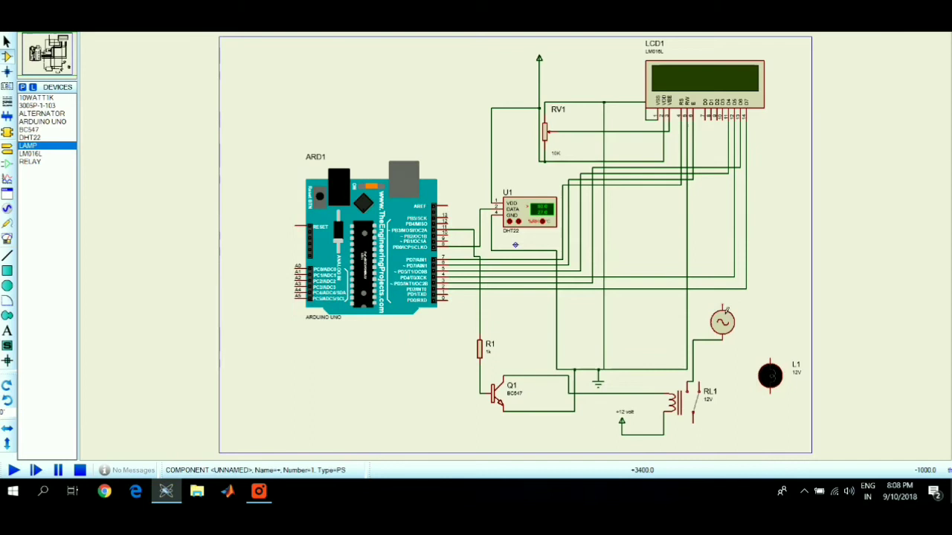
left_click(722, 304)
left_click(770, 364)
left_click(771, 392)
left_click(700, 422)
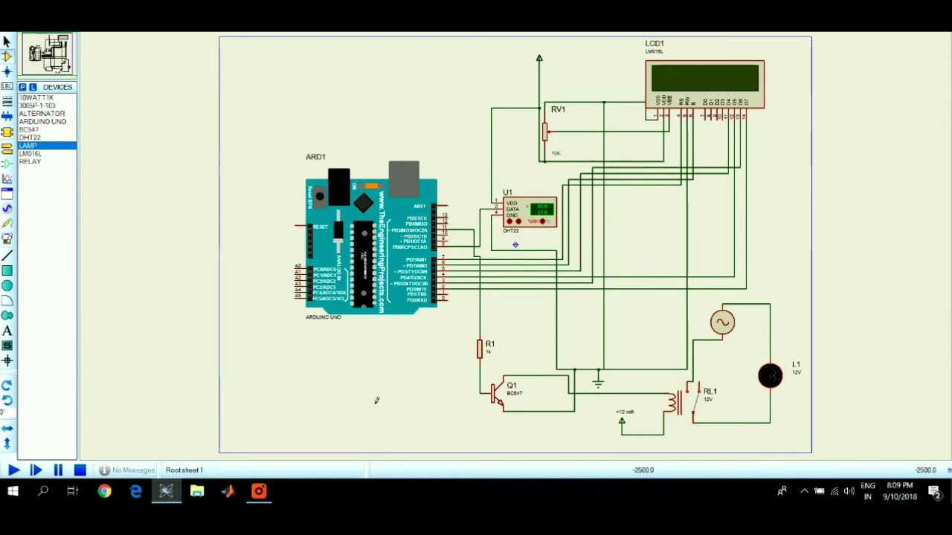
Step: Set ARD1's program file to Desktop > sketch_sep4a > sketch_sep4a.ino.standard.hex
double_click(391, 254)
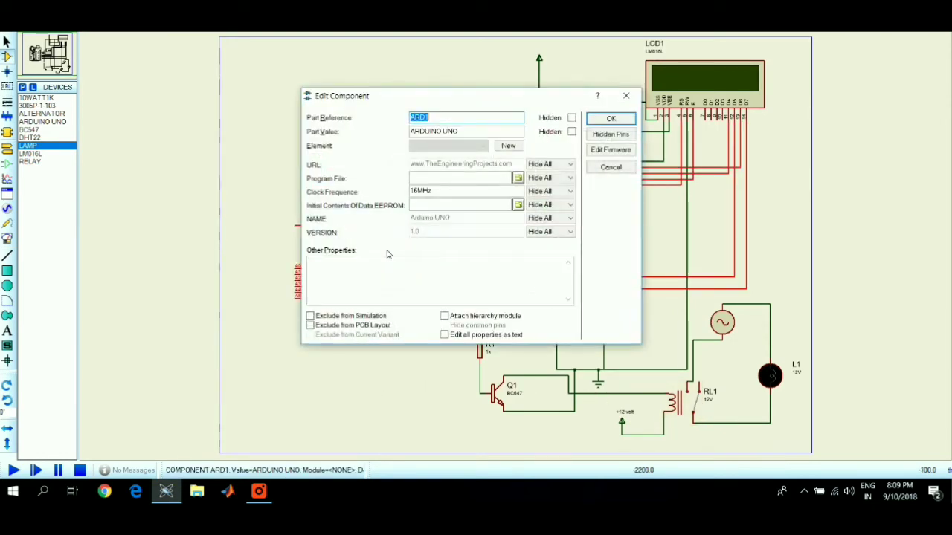
left_click(517, 177)
left_click(276, 171)
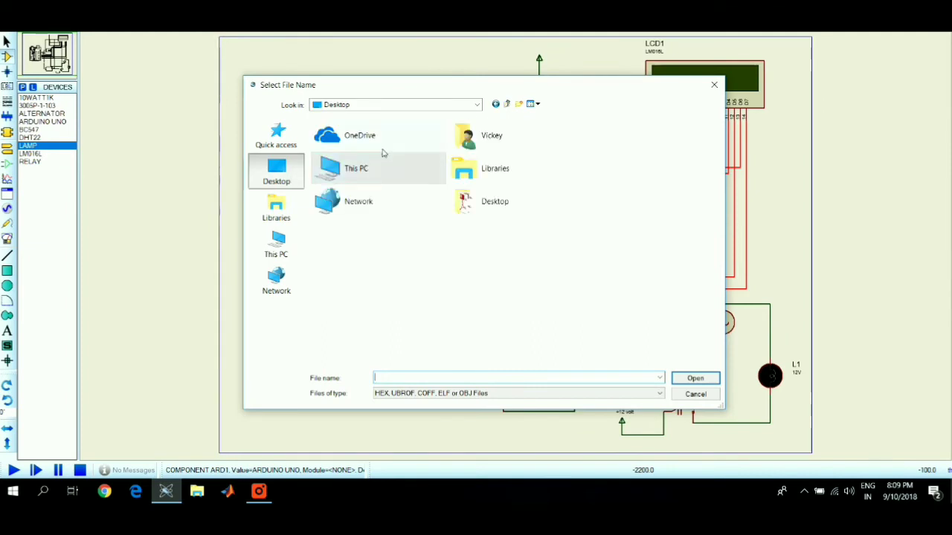
double_click(497, 202)
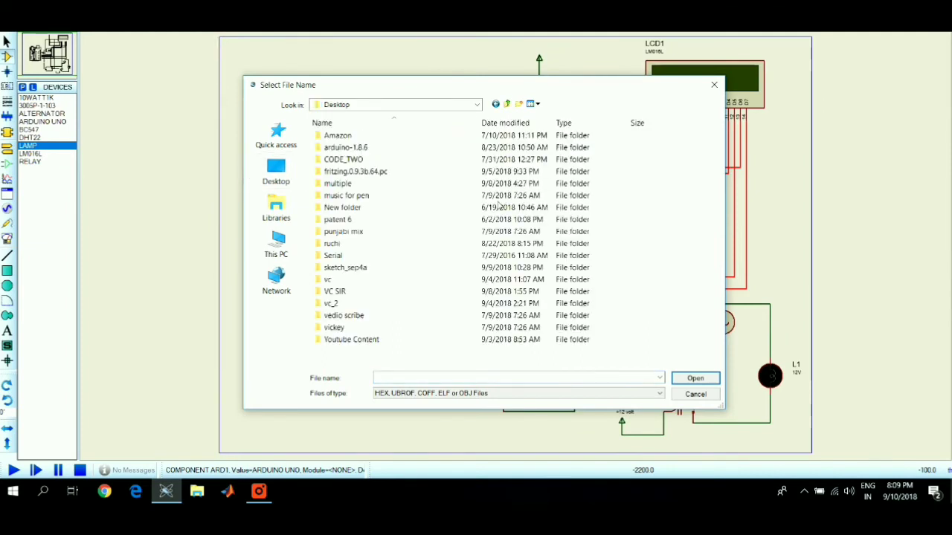
double_click(369, 271)
left_click(372, 135)
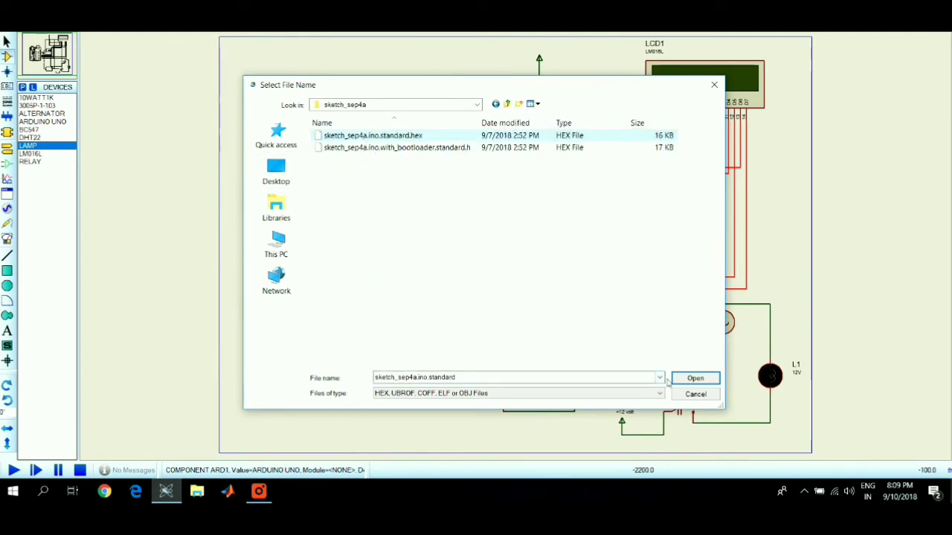
left_click(694, 377)
left_click(612, 119)
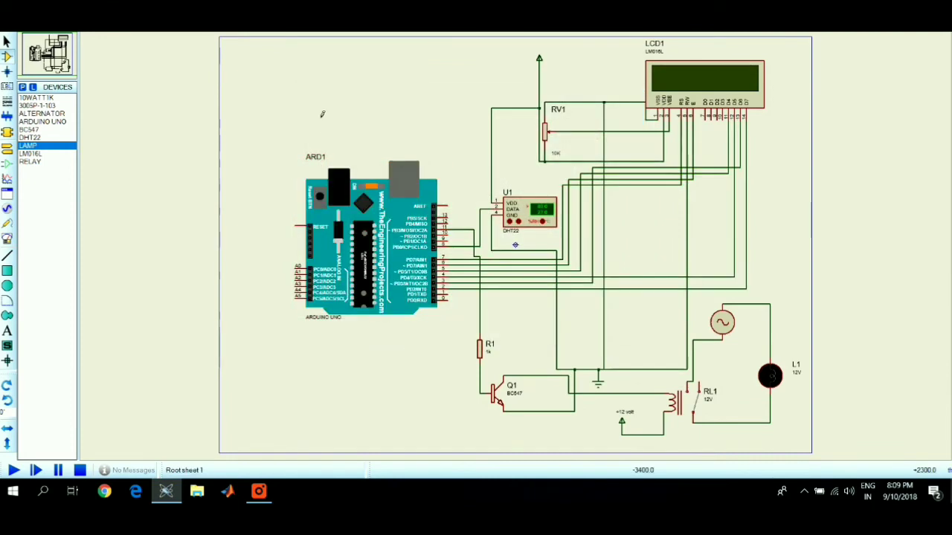
Step: Run the simulation until the LCD shows temperature and 80.00 humidity, then pause it
left_click(14, 471)
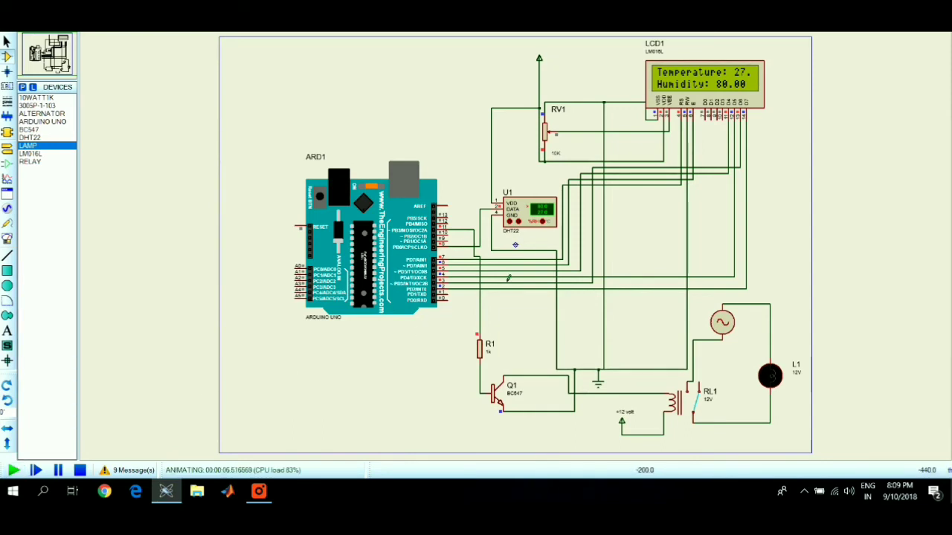
left_click(63, 470)
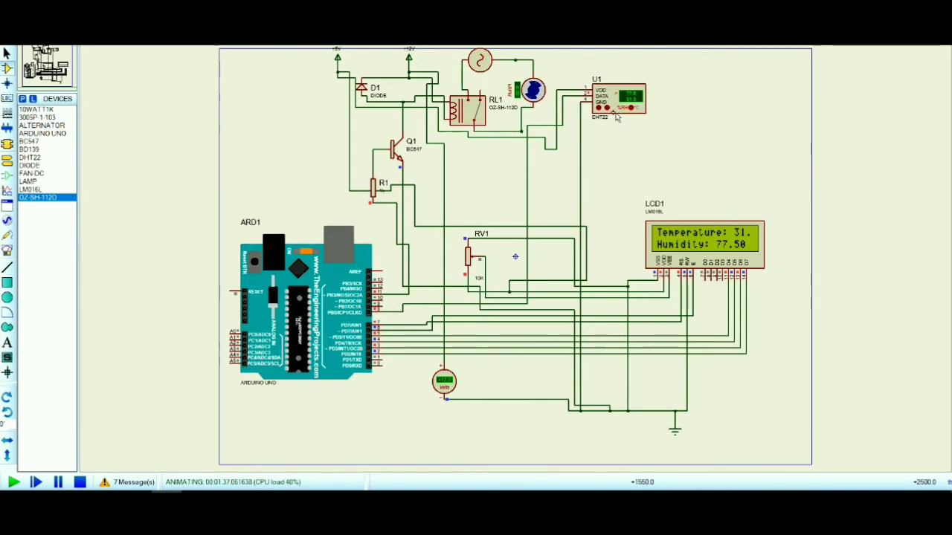
Step: Stop the fan-relay circuit simulation, leaving the LCD blank
left_click(77, 482)
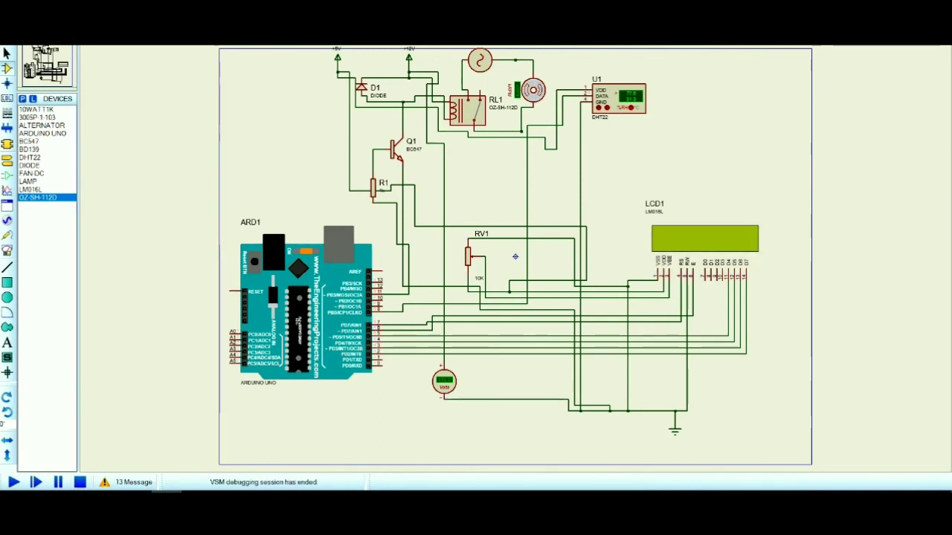